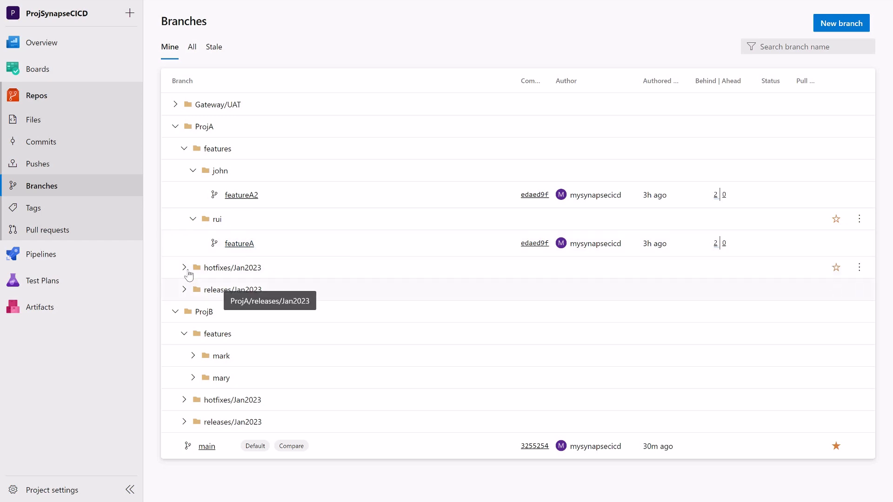
Expand ProjA's hotfixes/Jan2023 and releases/Jan2023 folders and the Gateway/UAT folder to review the repository's branch structure
left_click(260, 275)
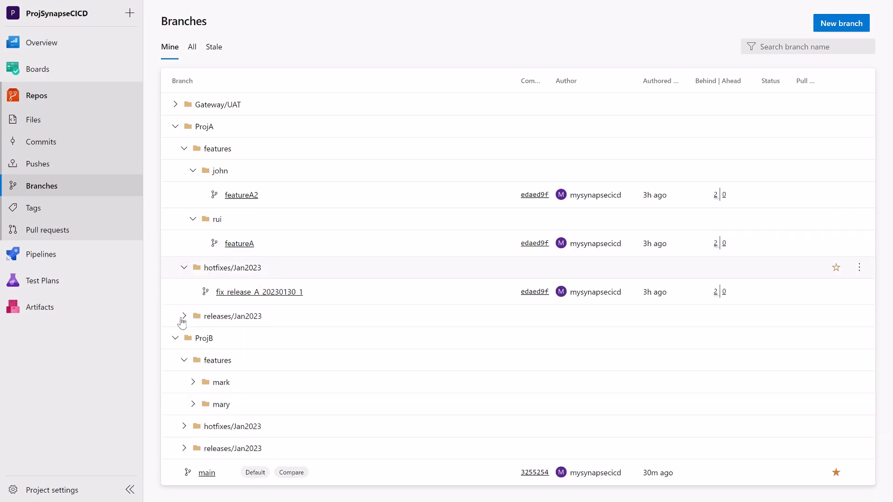
left_click(185, 317)
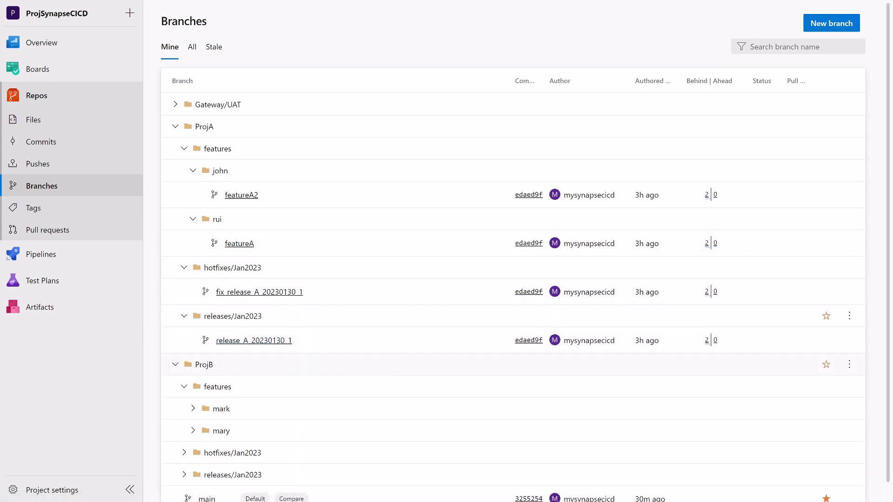
scroll(219, 159, "down", 1)
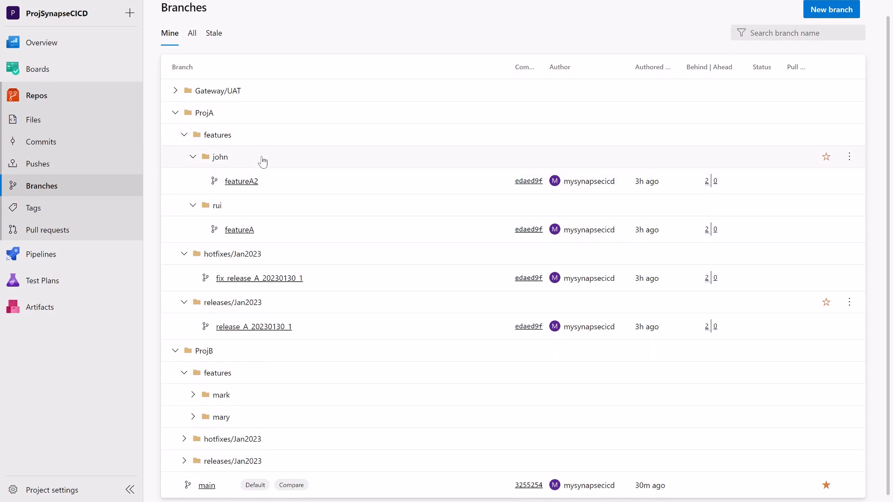
scroll(249, 419, "down", 1)
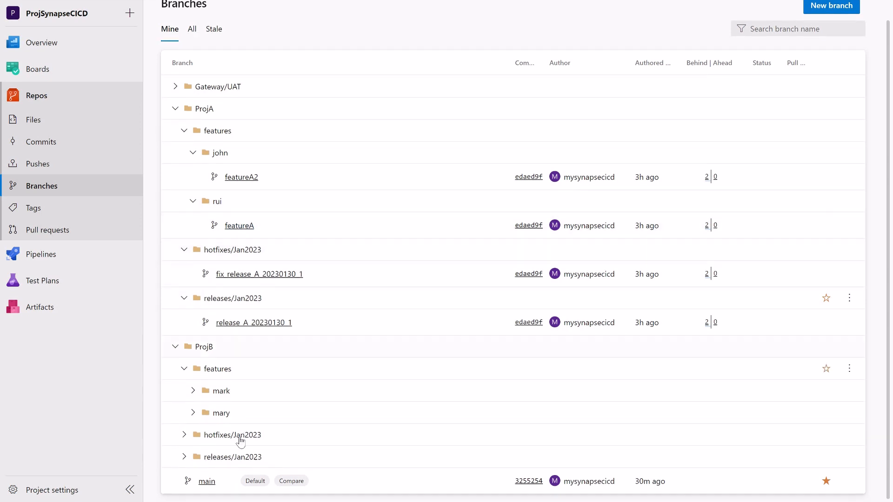
left_click(175, 87)
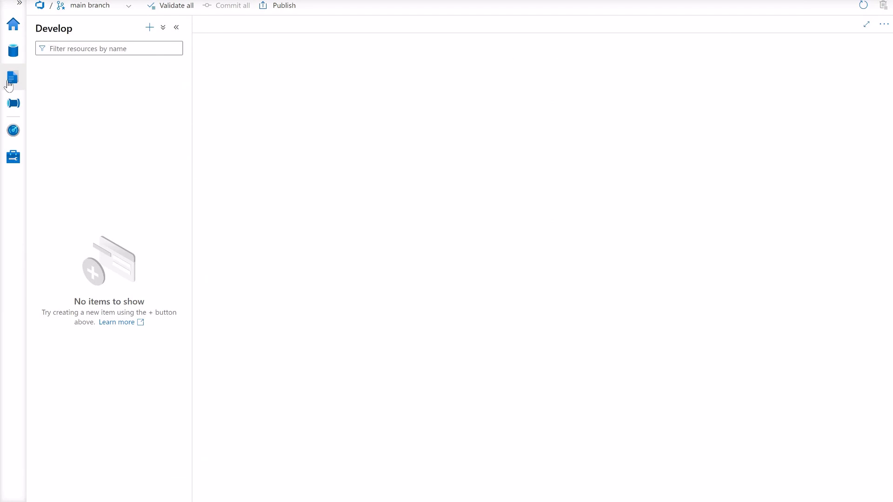
Switch to the Develop hub in Synapse Studio and select ProjA's featureA branch as the working branch
left_click(13, 76)
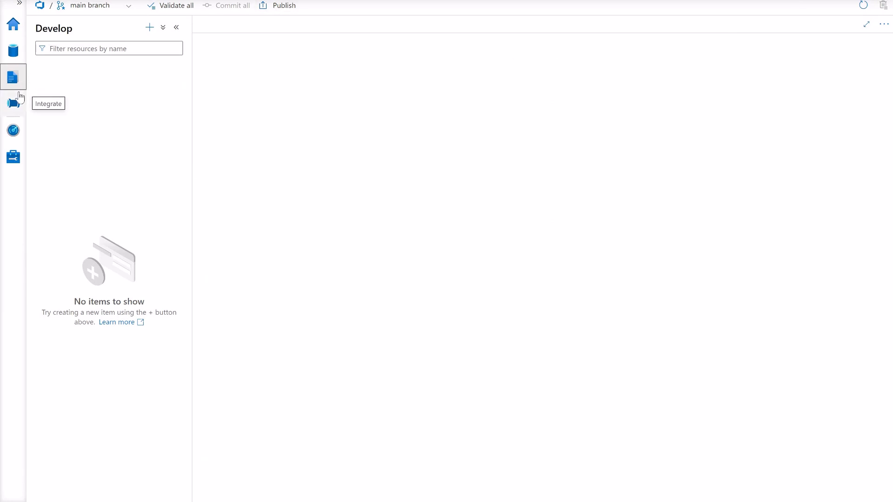
left_click(118, 6)
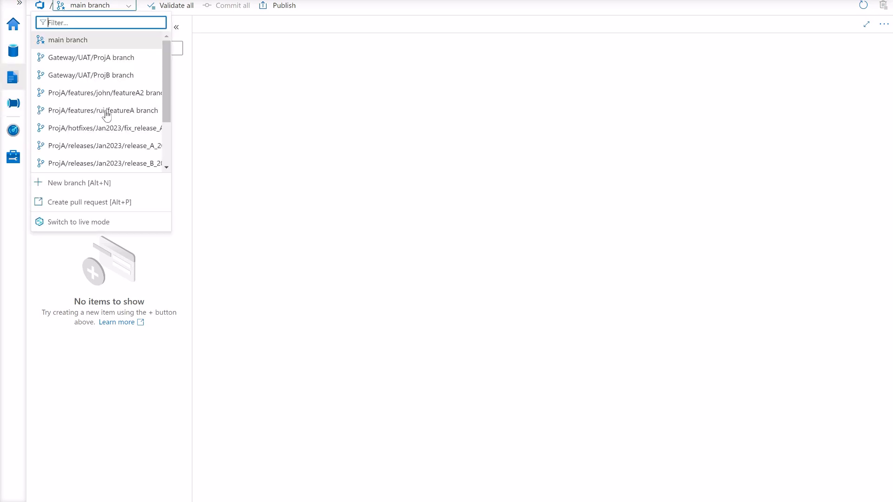
scroll(114, 140, "down", 2)
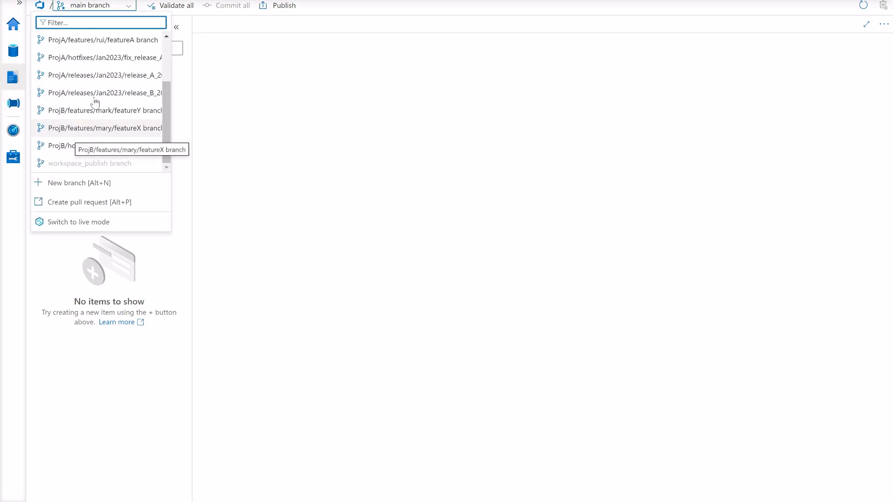
left_click(96, 40)
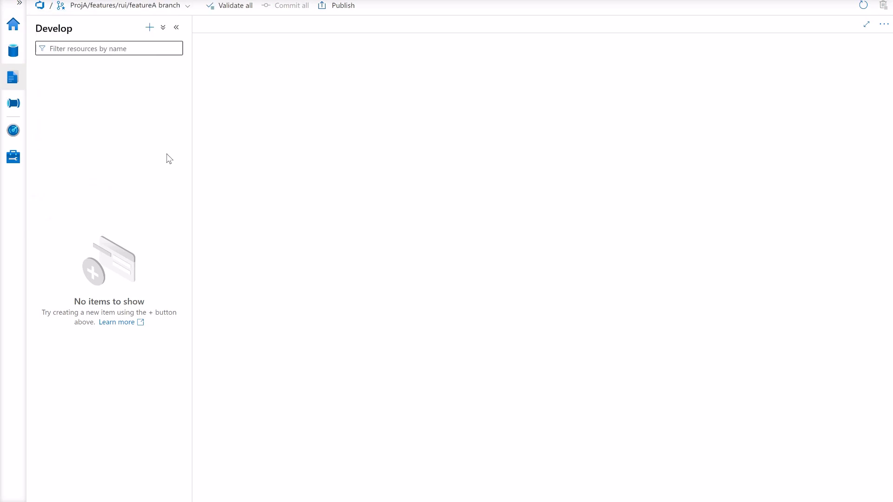
Create a new notebook and enter the code print ("my notebook proj A") in its first cell
left_click(150, 27)
left_click(319, 130)
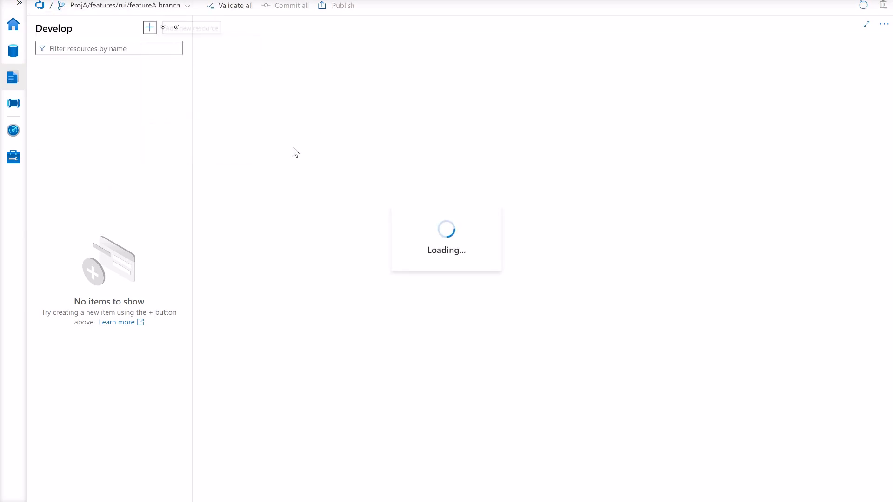
type("pri")
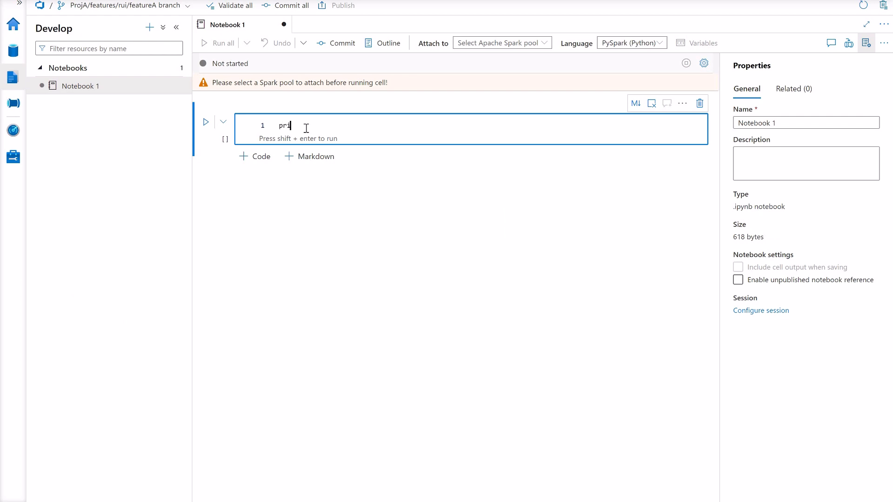
type("nt (\"my notebook proj A")
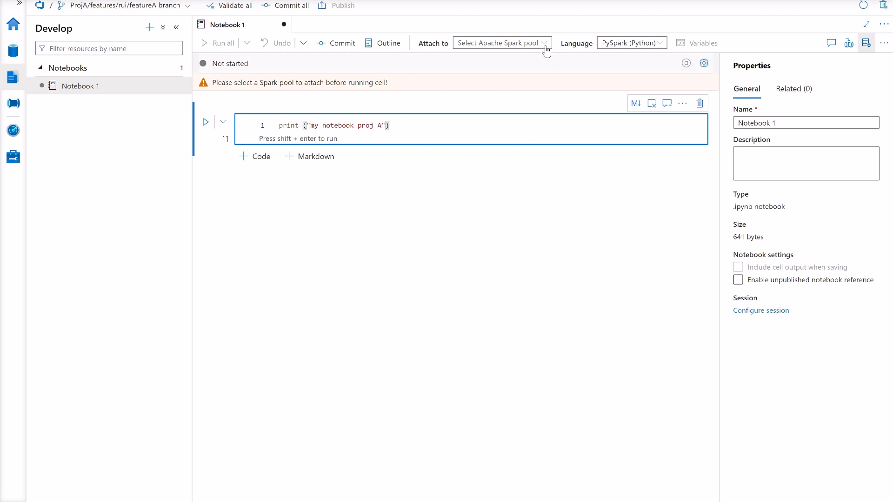
Attach the notebook to mysparkpool and commit it to the featureA branch
left_click(493, 44)
left_click(489, 72)
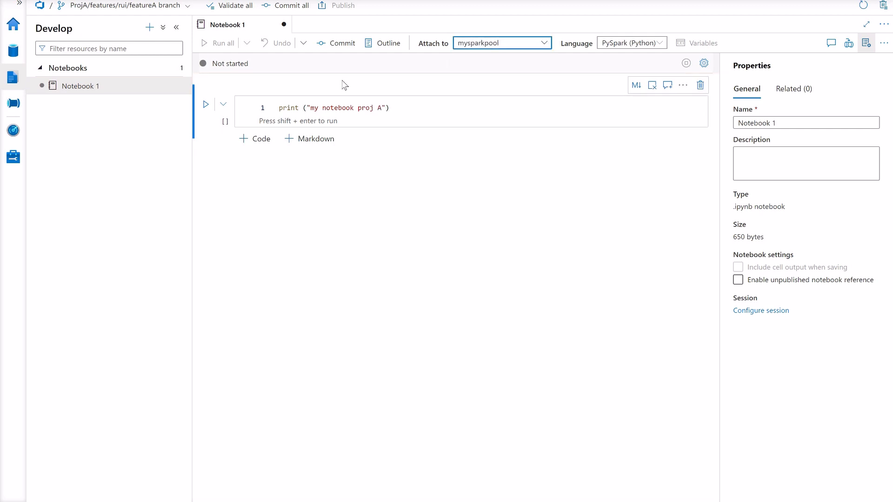
left_click(339, 45)
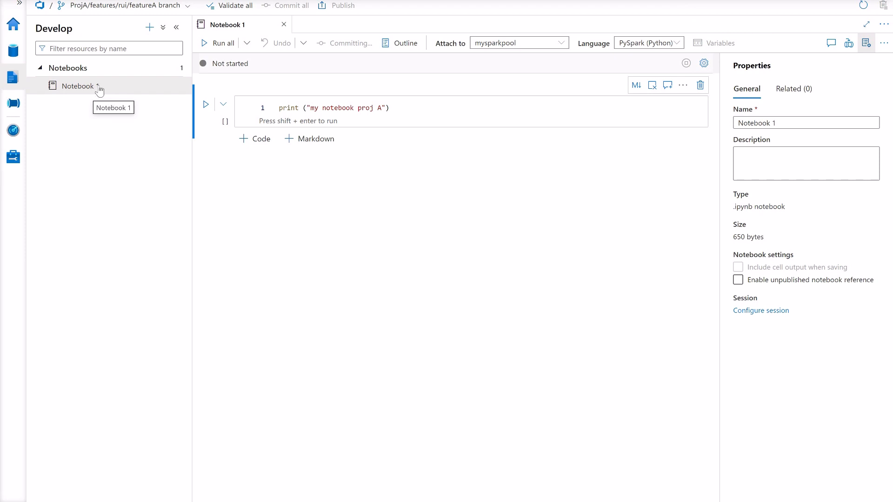
left_click(189, 5)
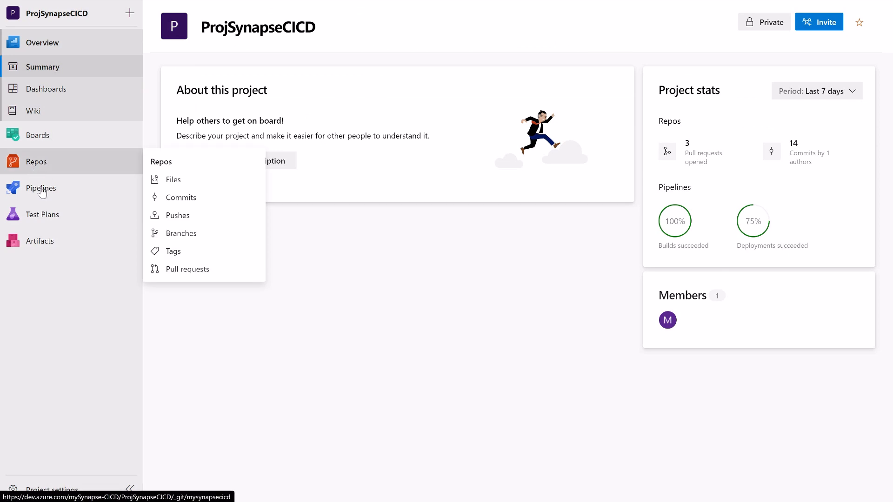
Switch to the Azure DevOps project's releases and create a new release pipeline starting from an empty job
mouse_move(56, 187)
left_click(228, 246)
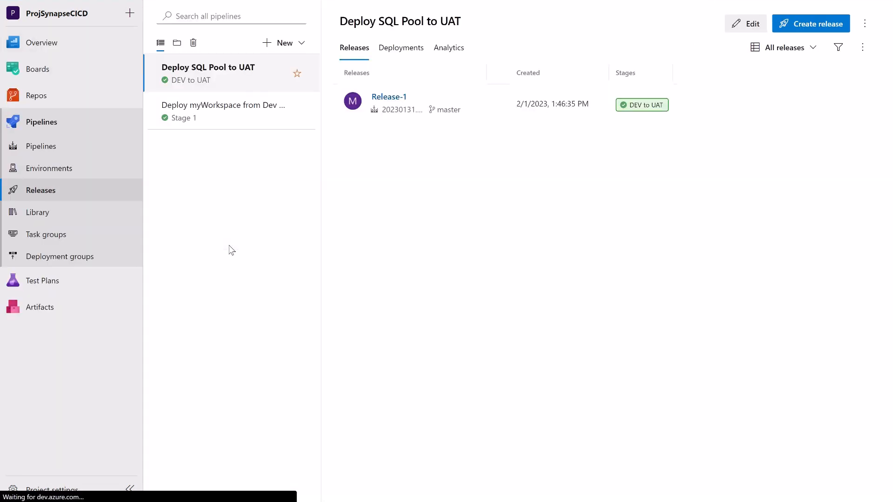
left_click(285, 42)
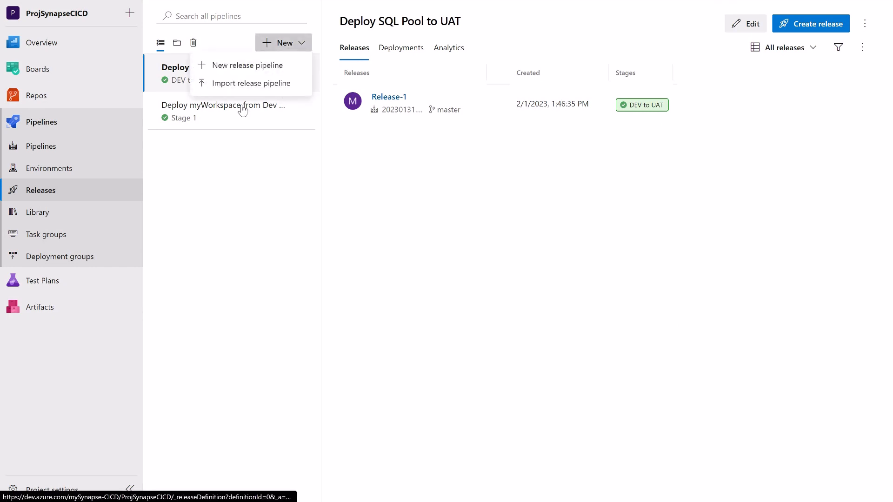
left_click(234, 65)
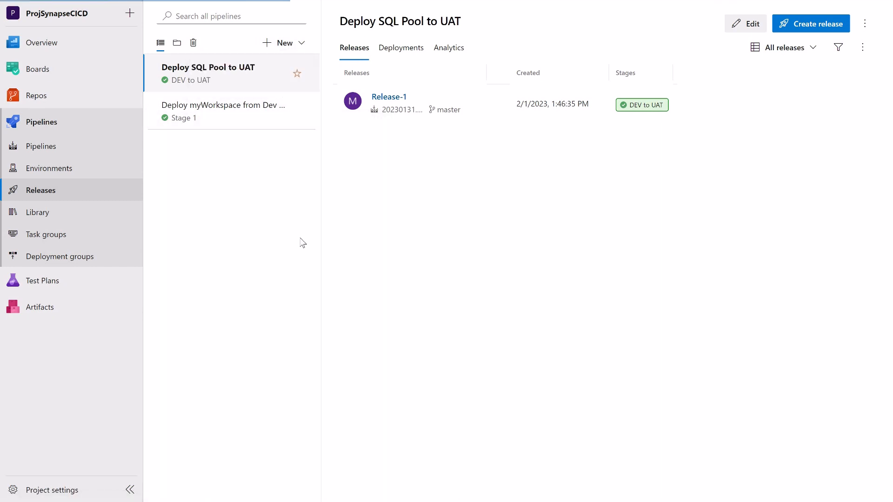
left_click(636, 41)
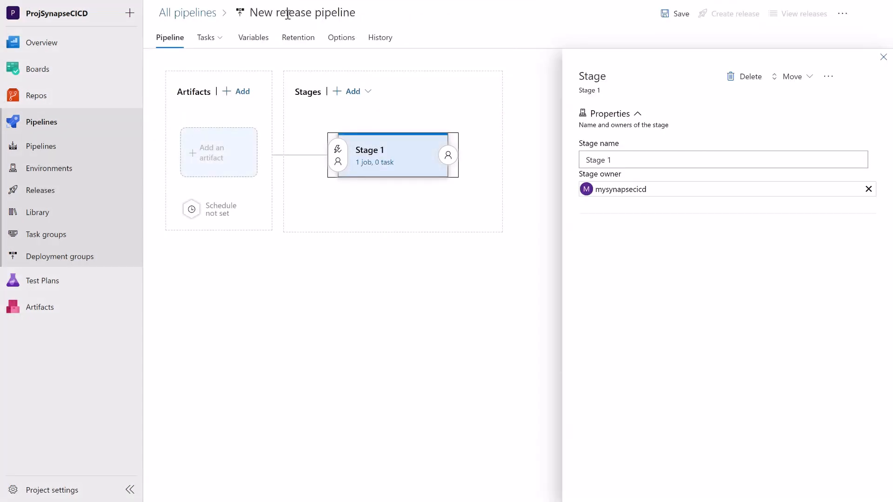
Rename the new release pipeline as "Validate & Deploy - Multiple Projs"
left_click(293, 14)
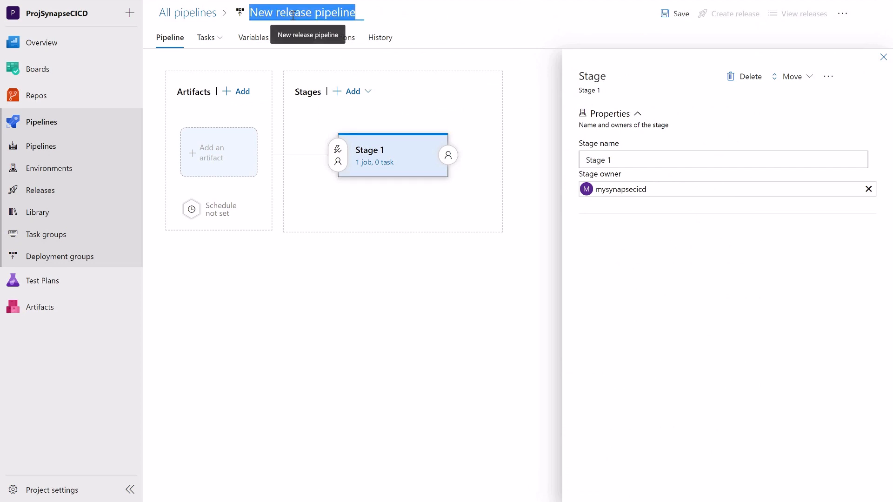
type("Valida")
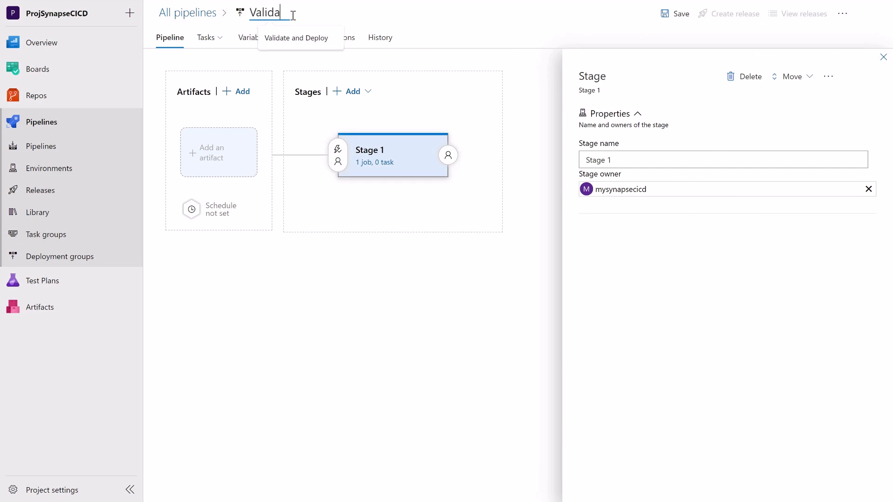
type("te & Depl")
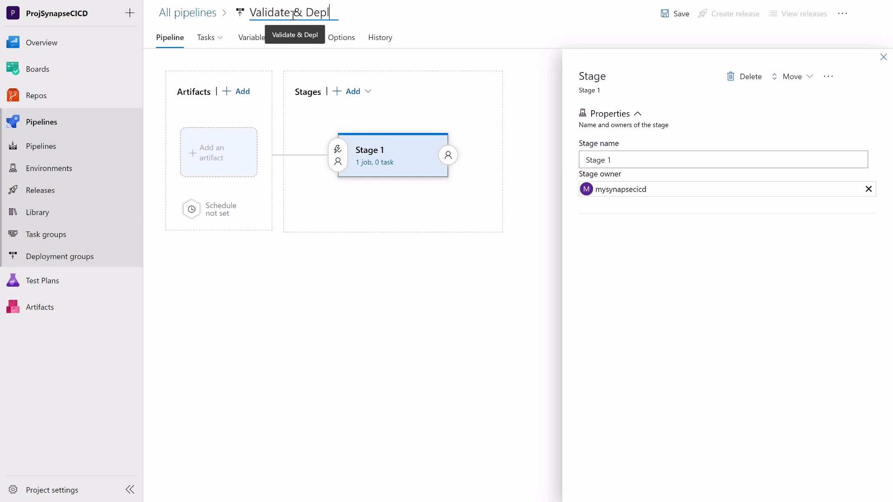
type("oy - Multip")
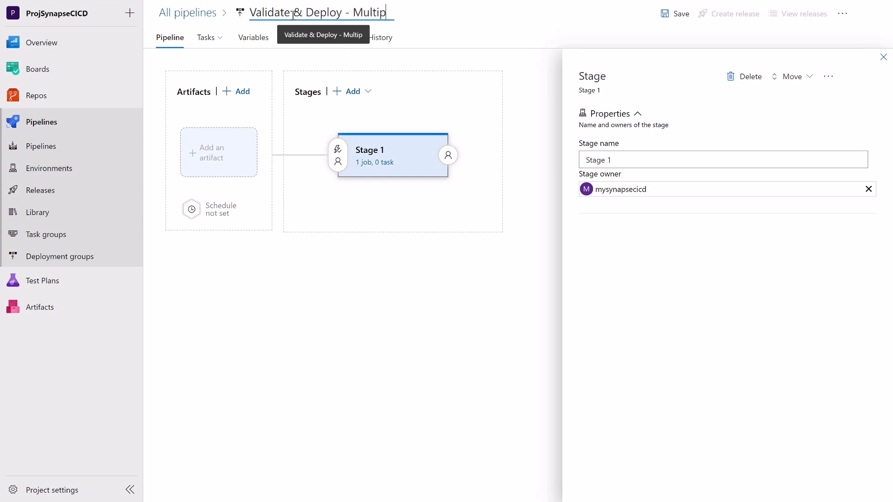
type("le Projs")
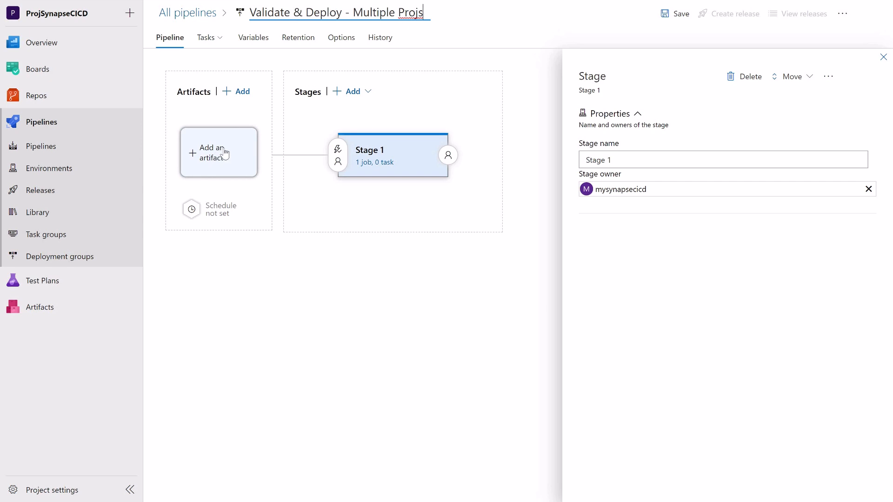
Add an Azure Repos artifact from project ProjSynapseCICD, repository mysynapsecicd, with default branch Gateway/UAT/ProjA and source alias _DEV
left_click(225, 154)
left_click(657, 82)
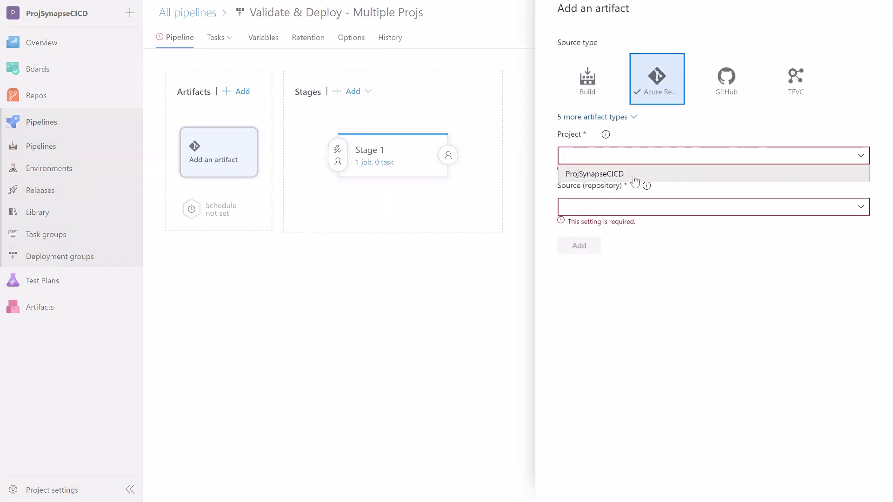
left_click(636, 177)
left_click(860, 200)
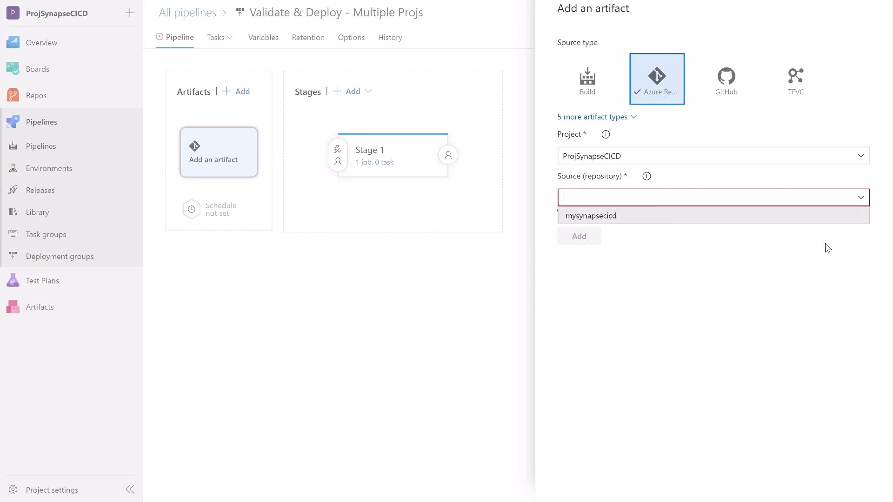
left_click(840, 216)
left_click(855, 245)
left_click(603, 257)
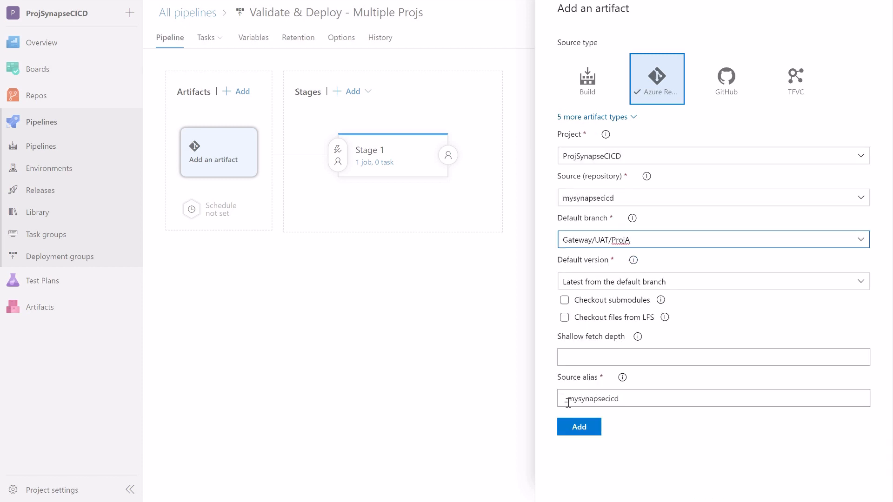
left_click_drag(561, 399, 645, 395)
type("DEV")
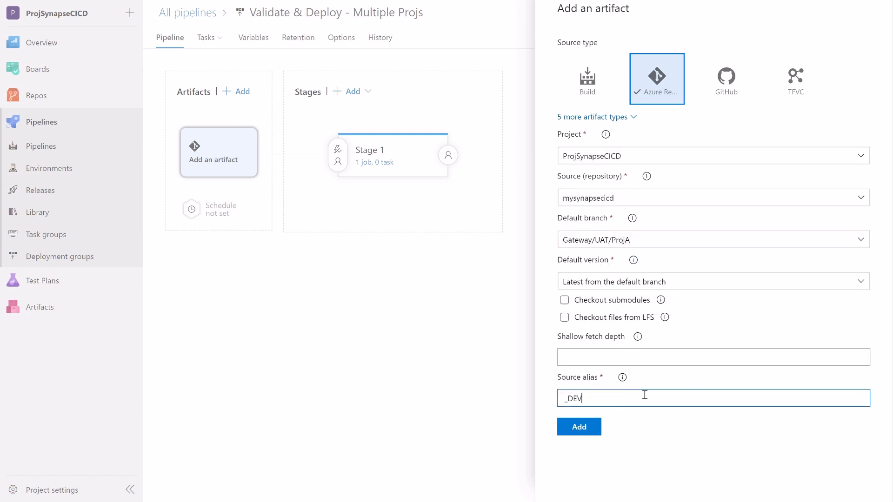
left_click(588, 429)
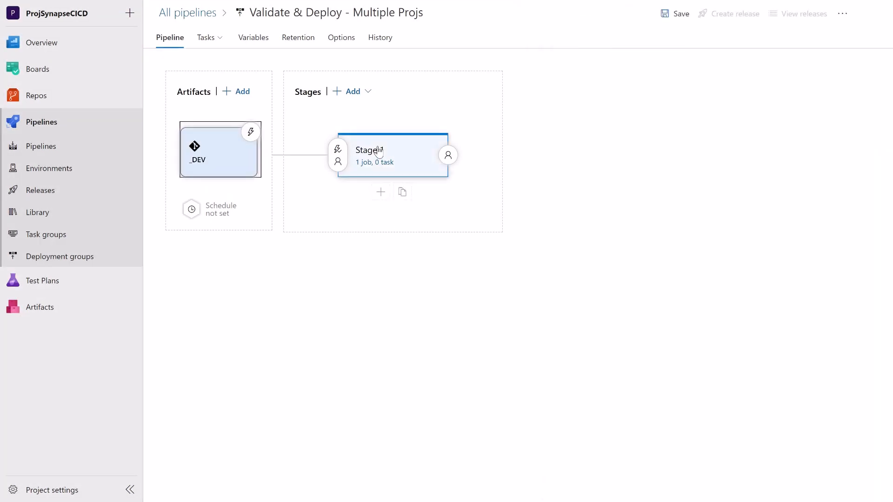
Rename the pipeline's first stage as ProjA_UAT_ready
left_click(395, 152)
left_click(618, 160)
key("ctrl+a")
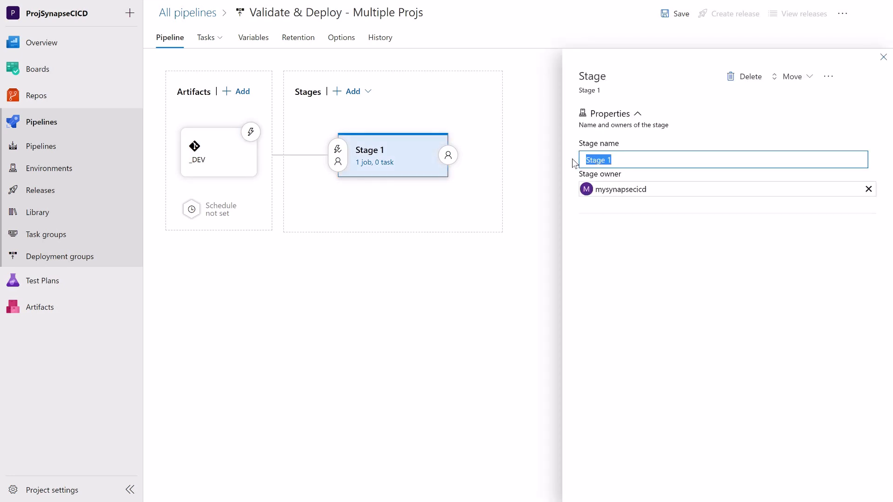
type("Proj")
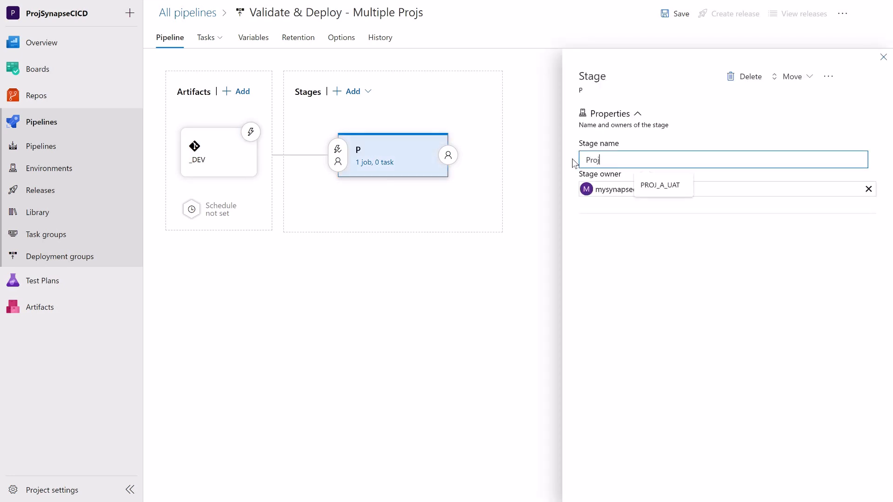
type("A_UAT_read")
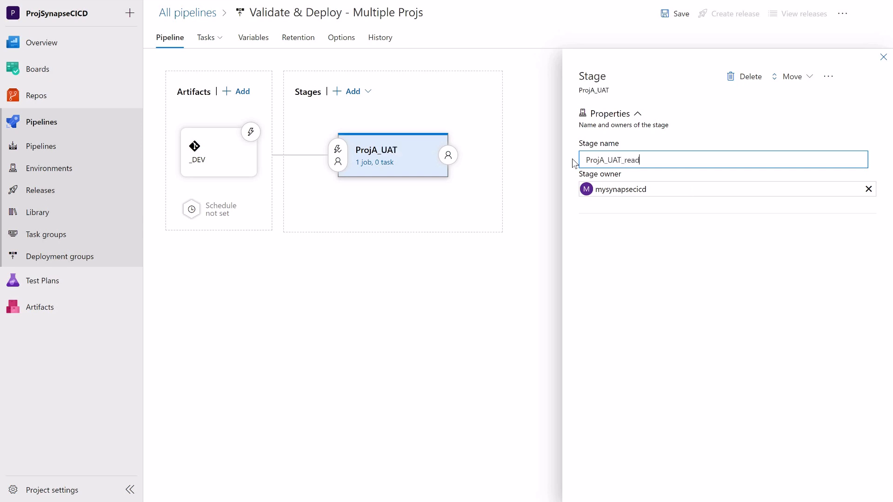
type("y")
Enable the _DEV artifact's continuous deployment trigger with an include branch filter of Gateway/*
mouse_move(376, 167)
left_click(250, 133)
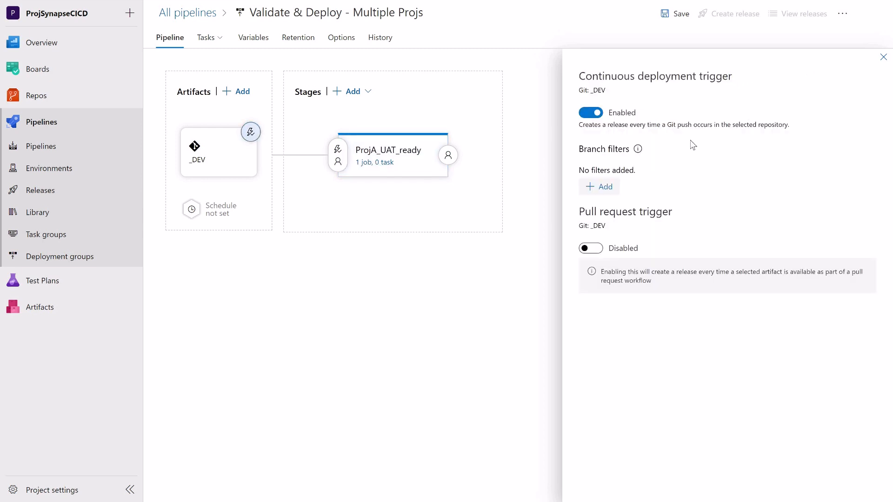
left_click_drag(607, 125, 741, 128)
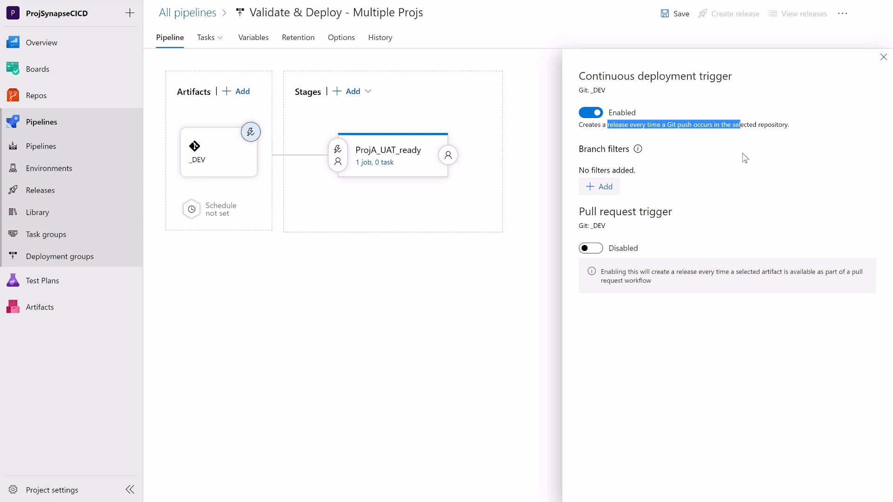
left_click(605, 187)
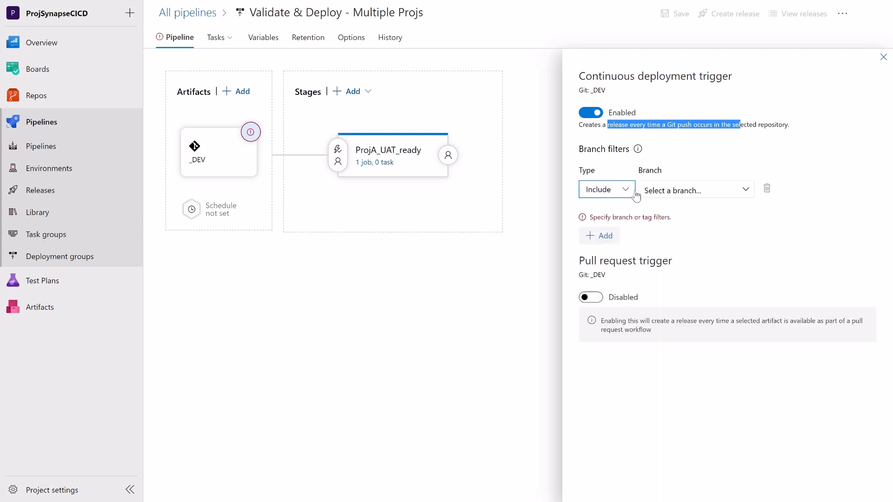
left_click(680, 193)
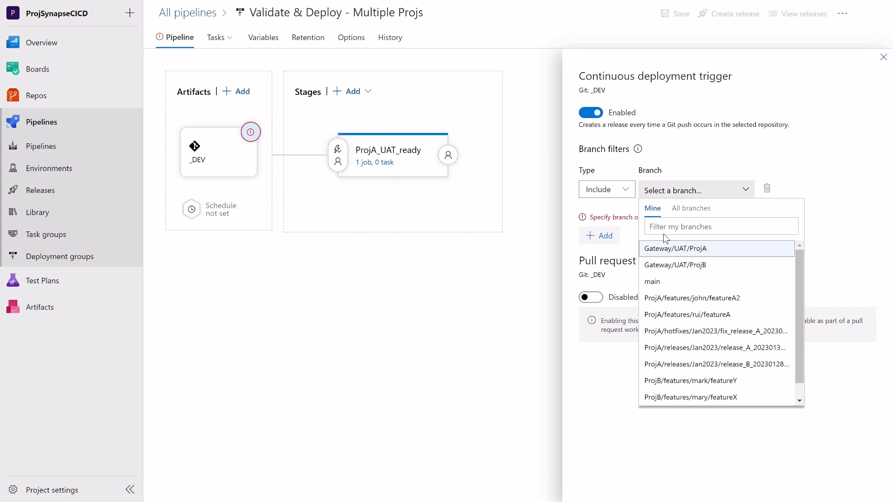
left_click(699, 226)
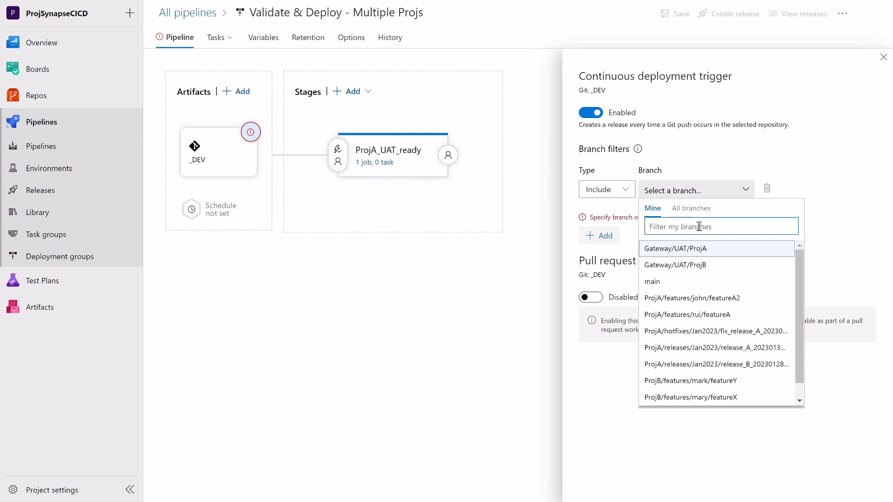
type("Gateway/*")
key("Return")
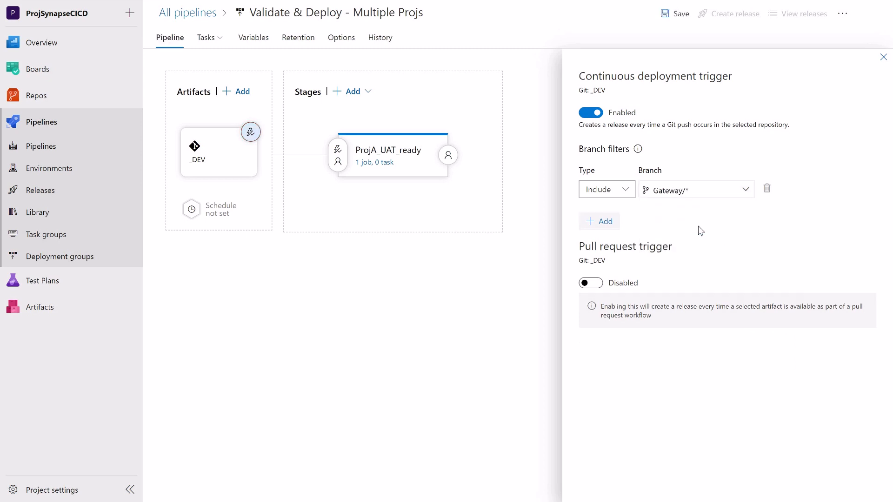
Enable artifact filters in ProjA_UAT_ready's pre-deployment conditions and include branch Gateway/UAT/ProjA for _DEV
left_click(338, 155)
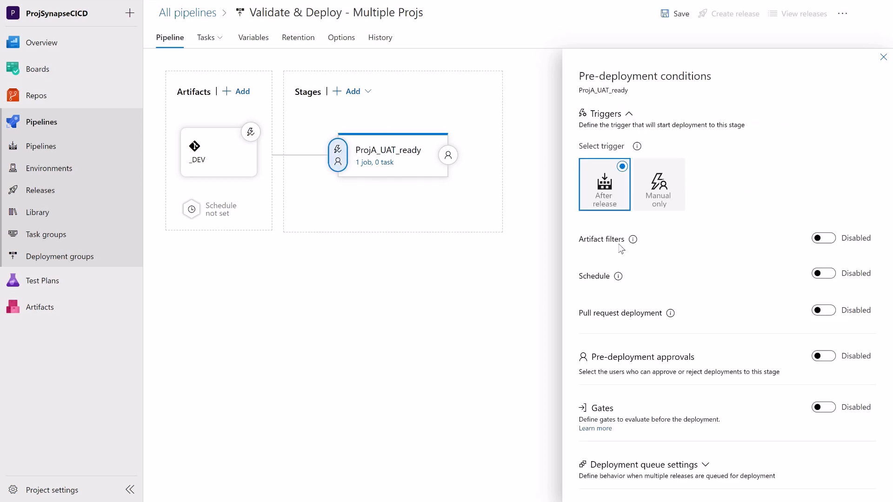
left_click(821, 239)
left_click(769, 242)
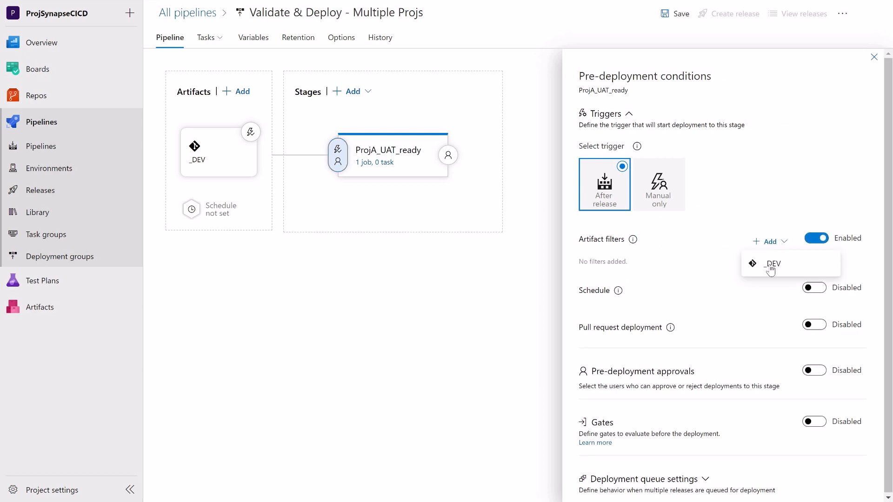
left_click(771, 264)
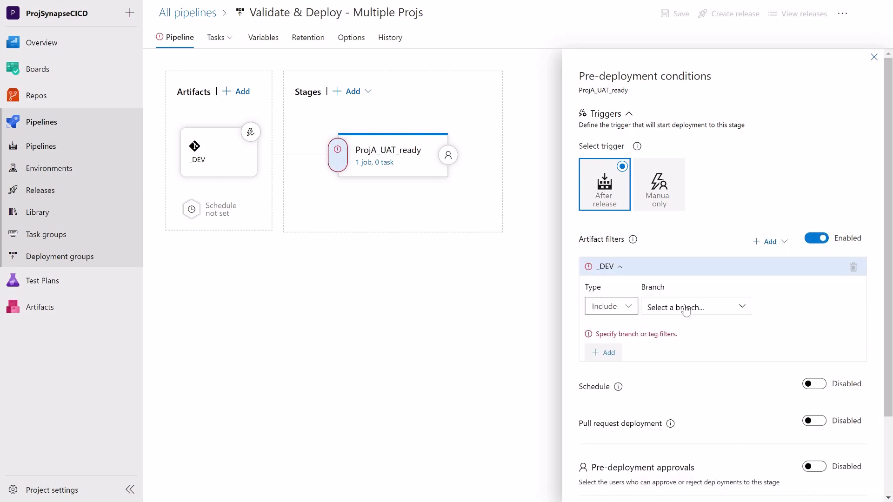
left_click(743, 309)
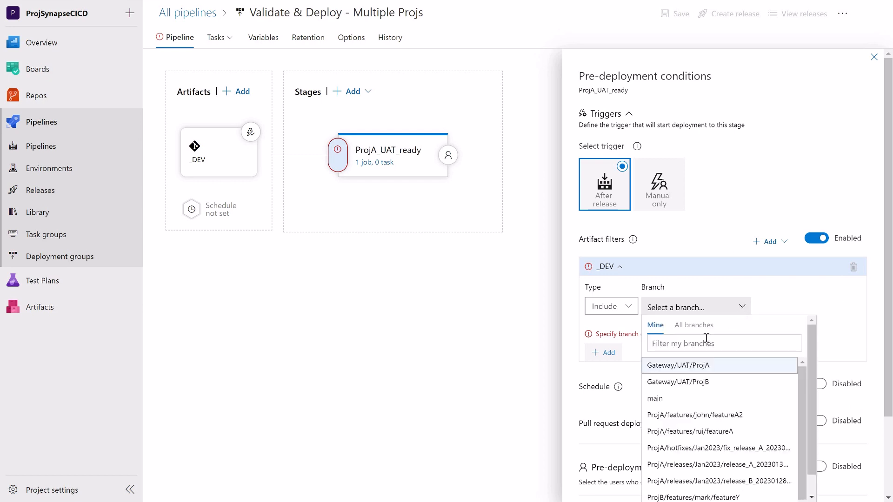
left_click(699, 366)
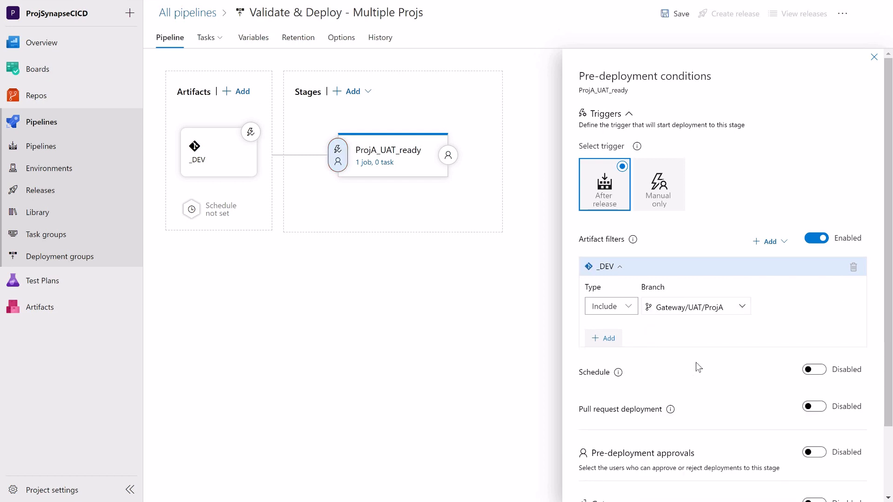
Add the Synapse workspace deployment v2 task to the agent job of the ProjA_UAT_ready stage
left_click(380, 163)
left_click(471, 102)
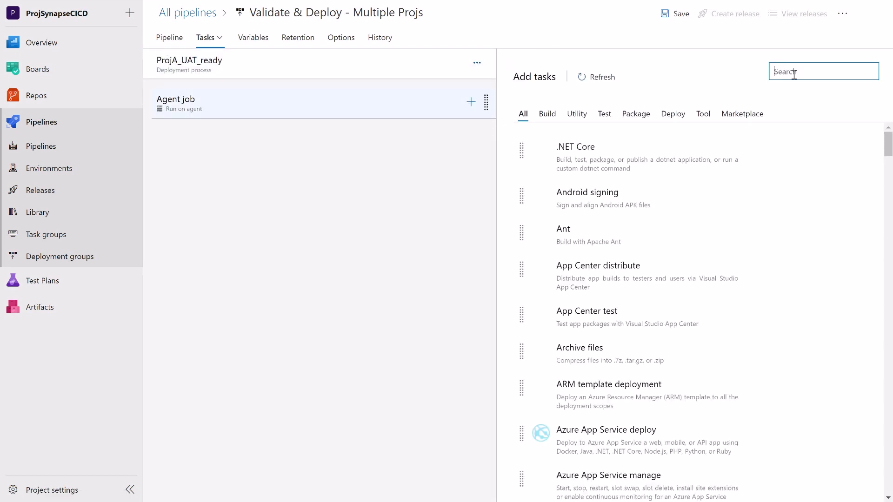
type("synapse")
left_click_drag(614, 123, 329, 140)
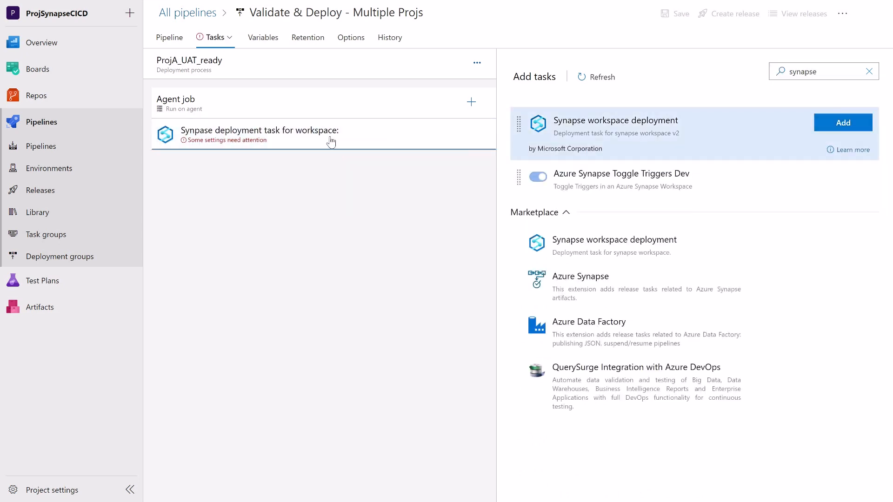
Set the Synapse deployment task's operation type to Validate and deploy, with the linked _DEV artifact as the artifacts root folder
left_click(330, 141)
left_click(577, 223)
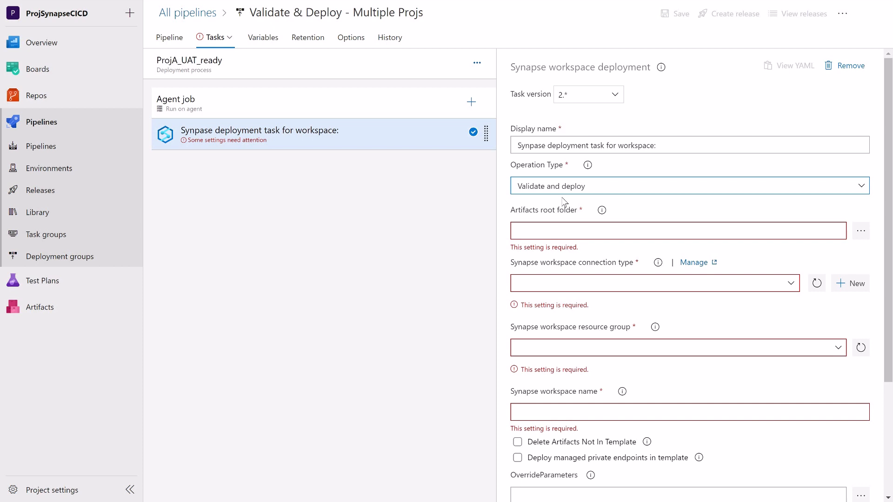
left_click(861, 230)
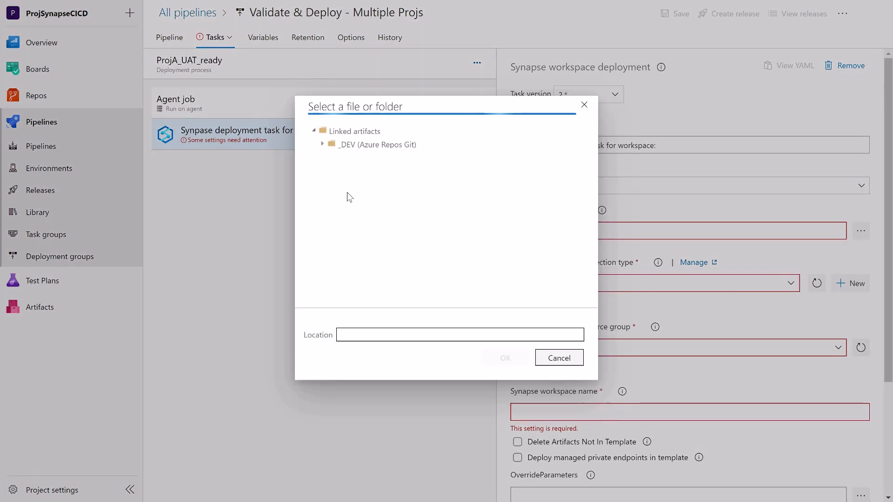
left_click(323, 145)
left_click(371, 146)
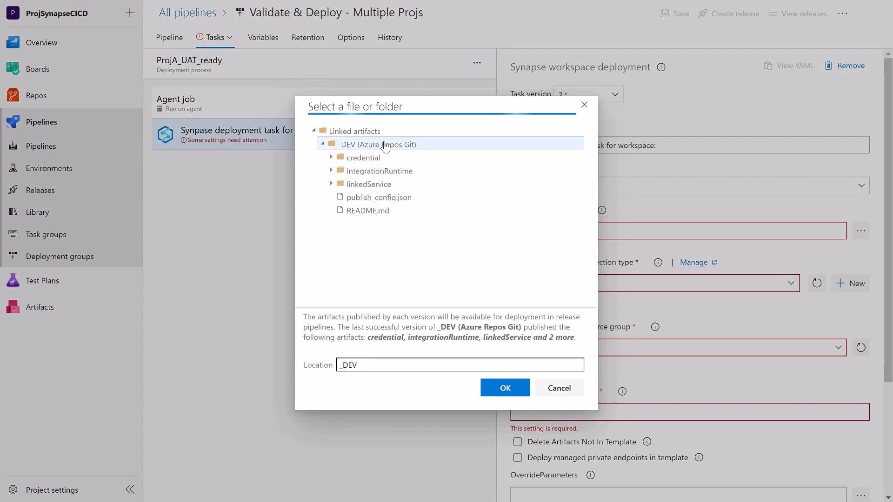
left_click(505, 387)
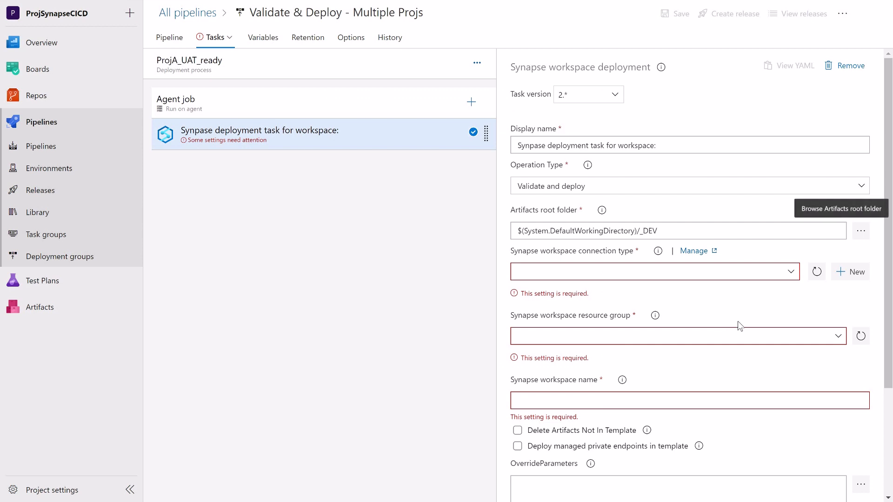
Set the task's connection to Azure subscription 1, resource group to rg-synapse and workspace name to mysynapsecicd-uat
left_click(633, 273)
left_click(710, 307)
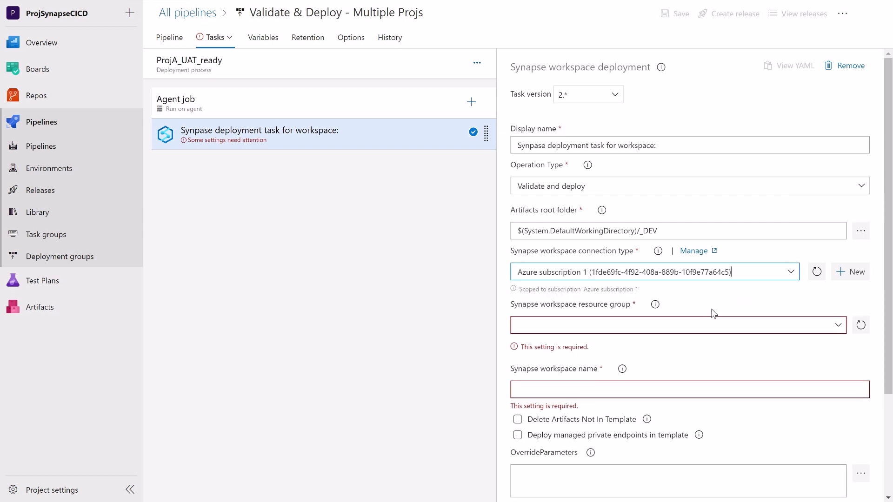
scroll(711, 315, "down", 2)
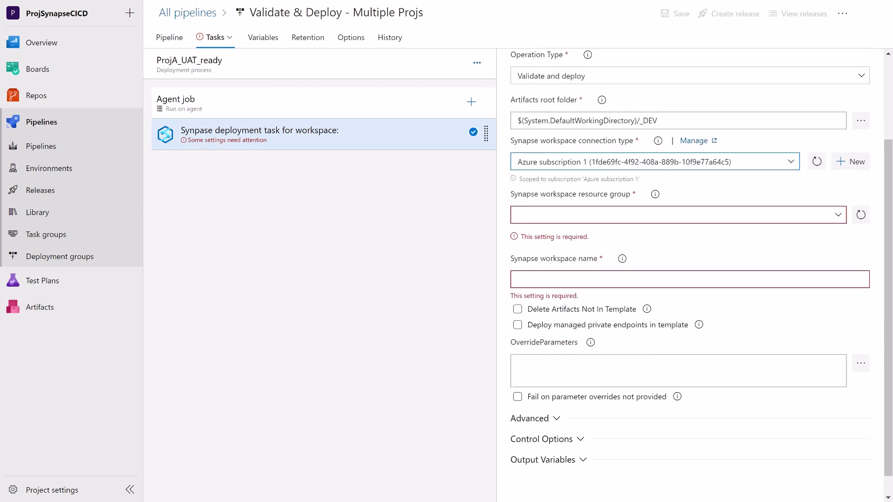
left_click(636, 214)
type("rg-synapse")
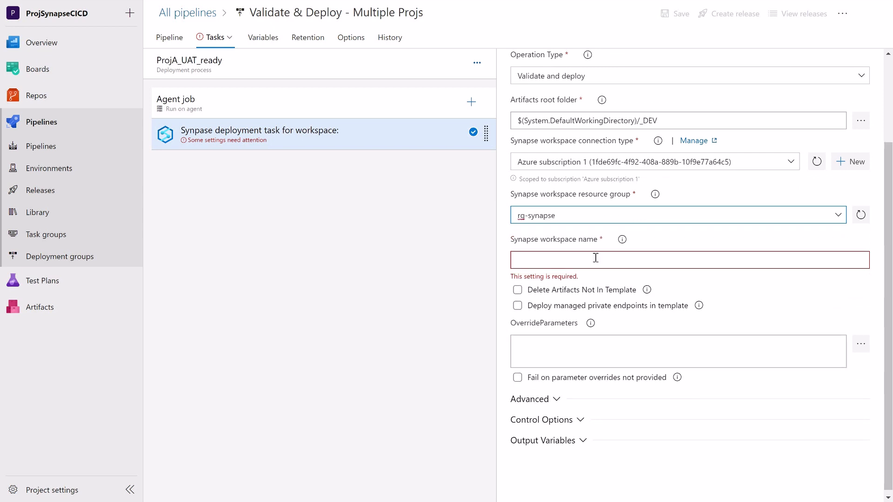
left_click(595, 258)
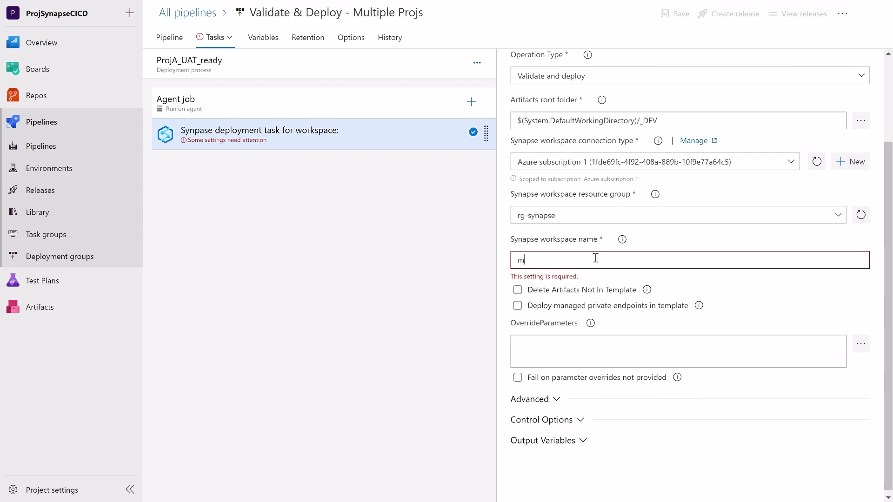
type("mysynapsecicd-uat")
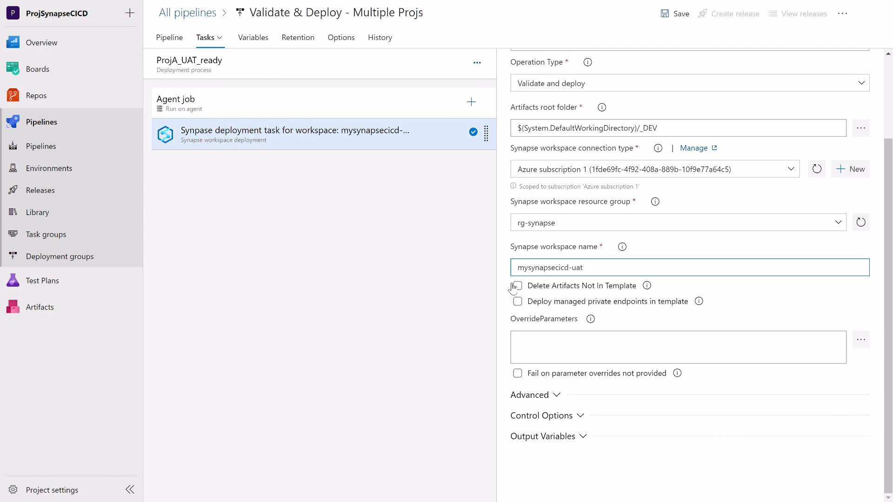
Save the release pipeline and confirm the save
scroll(564, 299, "up", 3)
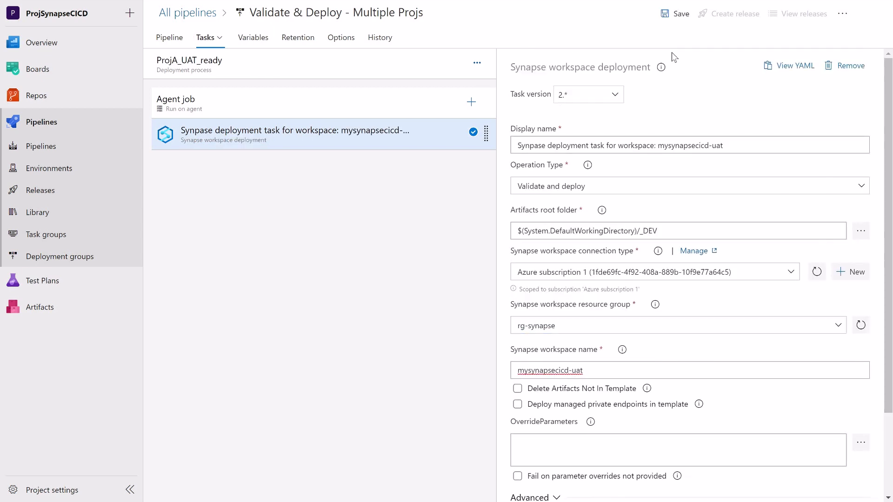
left_click(675, 14)
left_click(491, 308)
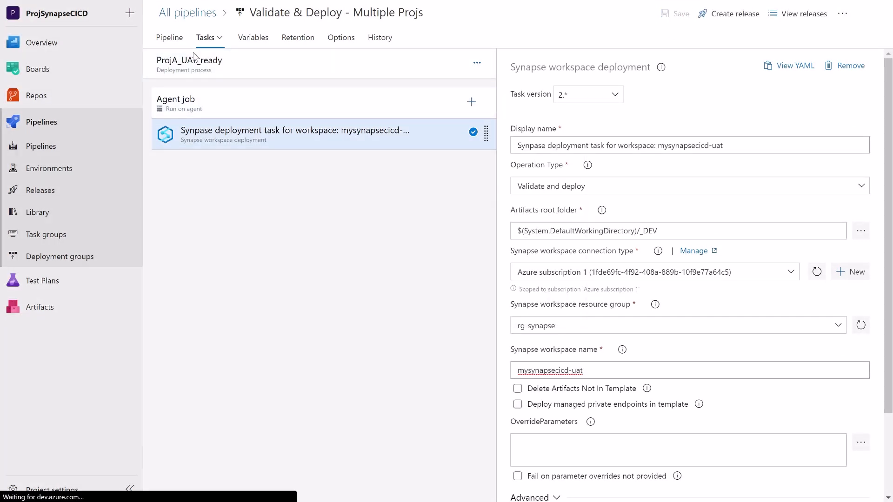
Clone the ProjA_UAT_ready stage and set the copy's pre-deployment trigger to After release
left_click(178, 44)
mouse_move(401, 167)
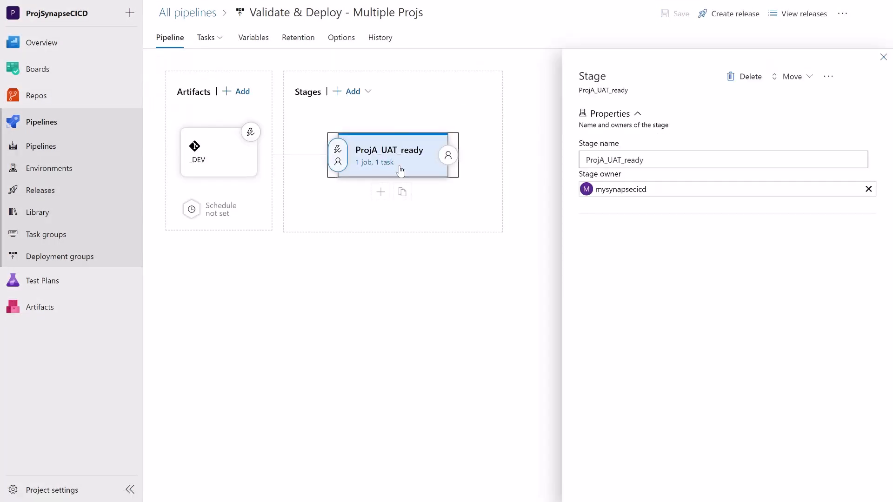
left_click(417, 193)
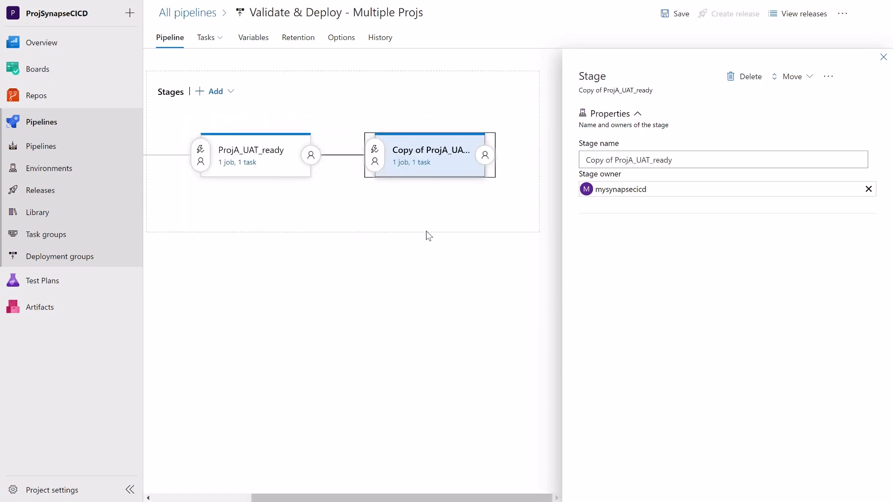
left_click(375, 155)
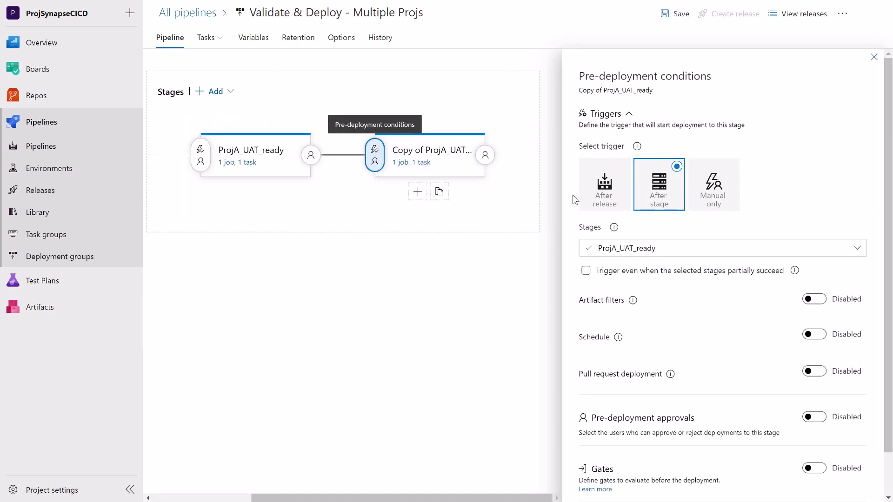
left_click(601, 193)
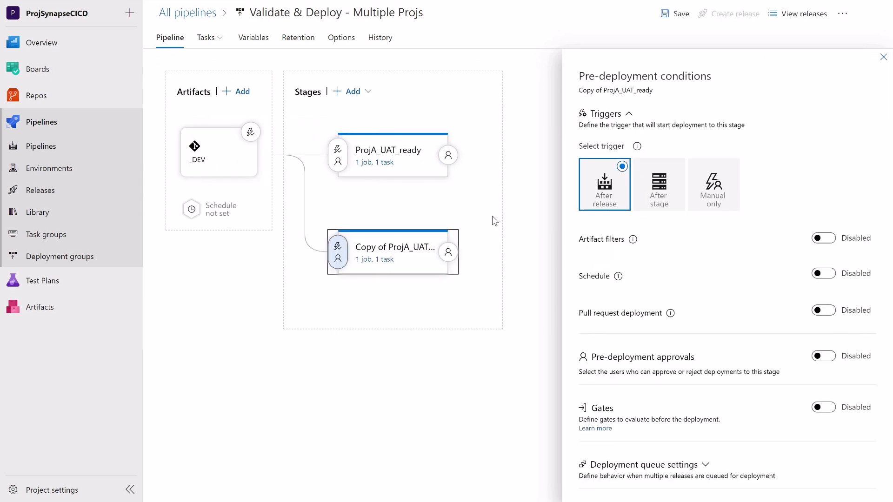
Rename the cloned stage as ProjB_UAT_ready
left_click(393, 239)
left_click(615, 159)
key("shift+Home")
key("BackSpace")
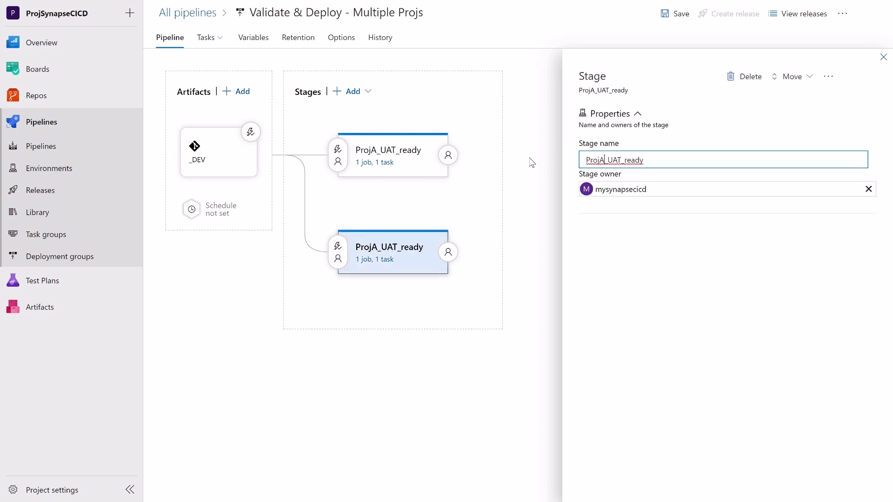
key("Delete")
type("B")
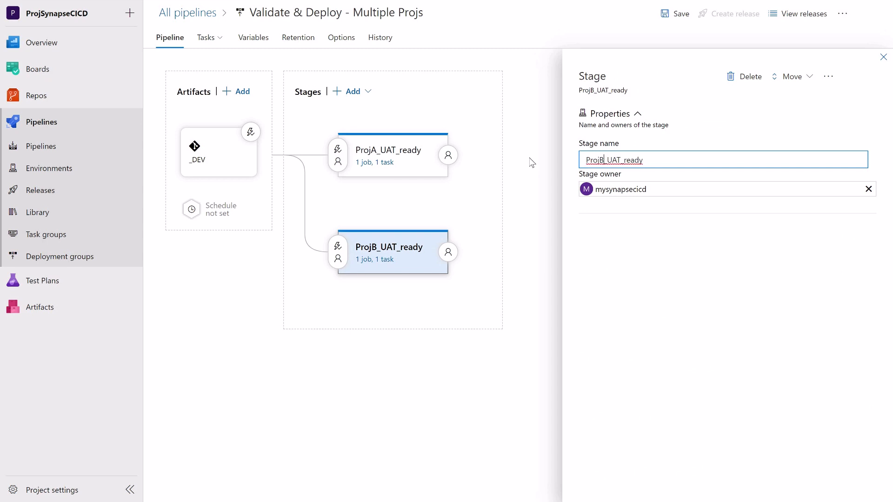
Enable artifact filters in ProjB_UAT_ready's pre-deployment conditions and include branch Gateway/UAT/ProjB for _DEV
left_click(339, 251)
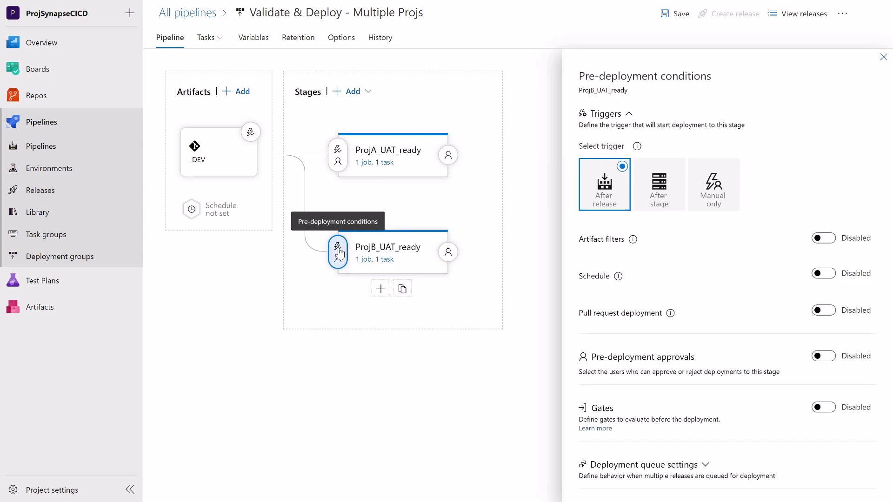
left_click(829, 241)
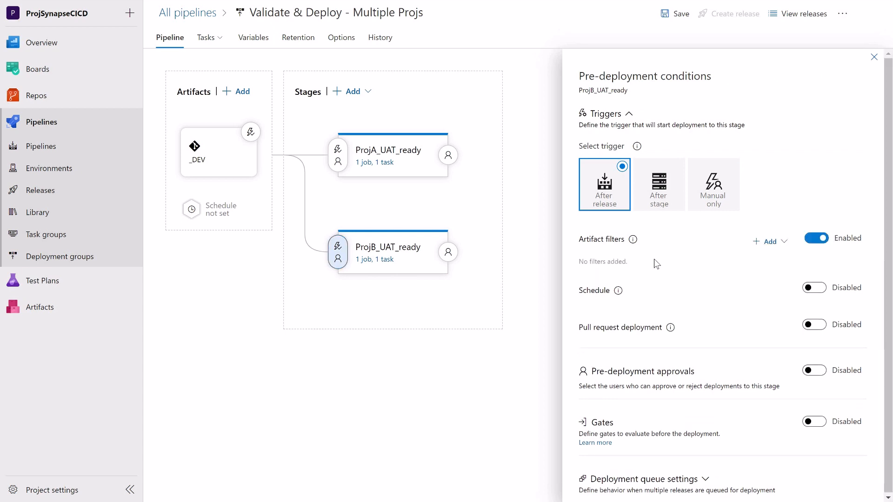
left_click(770, 242)
left_click(775, 261)
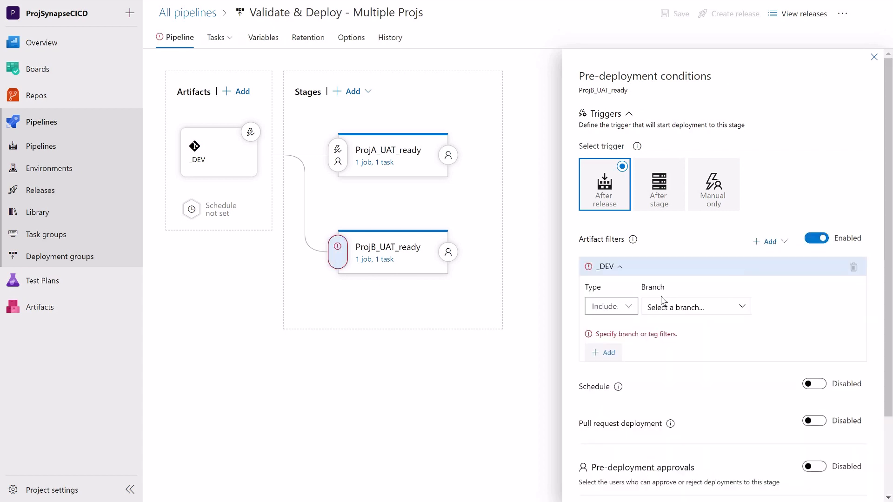
left_click(741, 307)
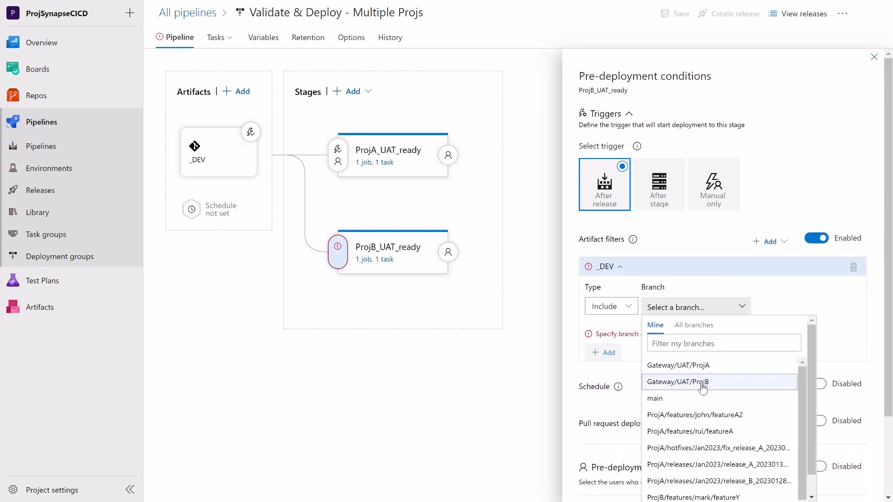
left_click(700, 385)
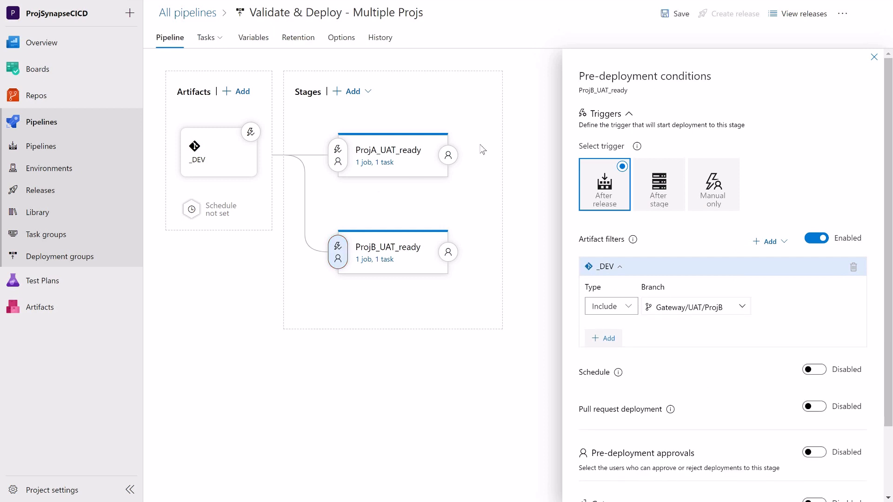
Save the release pipeline with the ProjB_UAT_ready stage and return to the list of all pipelines
left_click(677, 13)
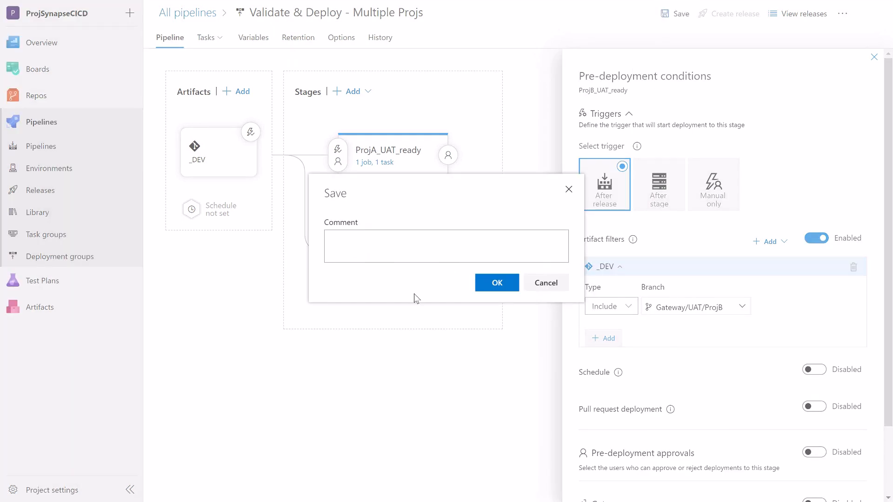
left_click(512, 287)
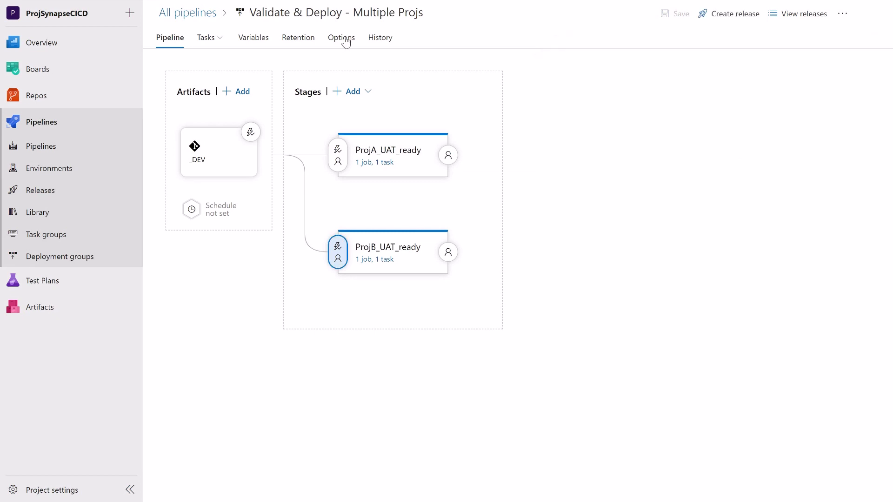
left_click(187, 12)
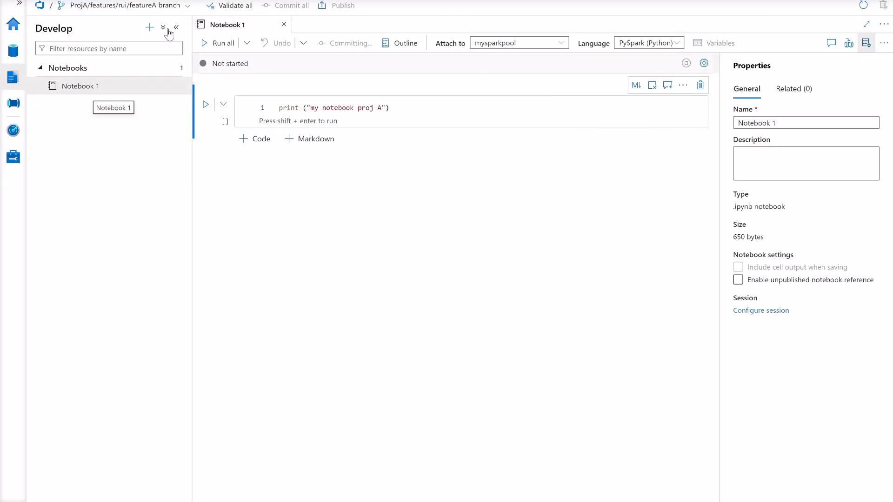
Switch to Synapse Studio and create a pull request from the ProjA featureA branch into Gateway/UAT/ProjA
left_click(187, 6)
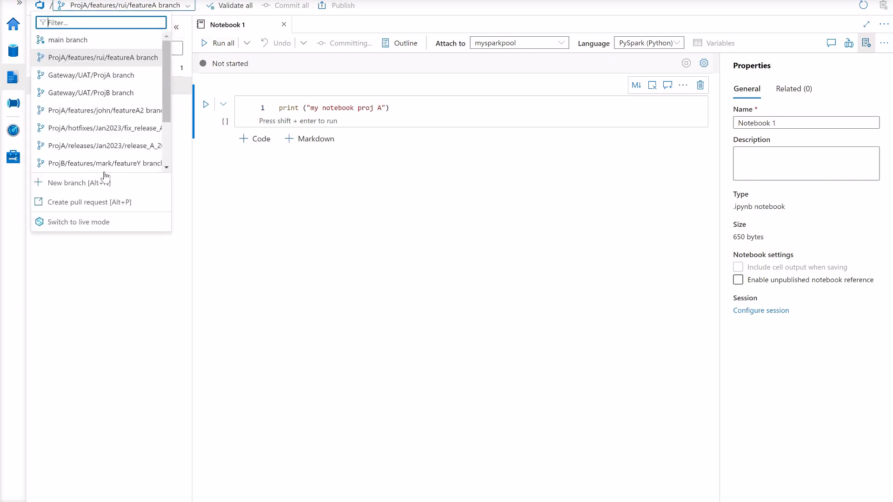
left_click(97, 203)
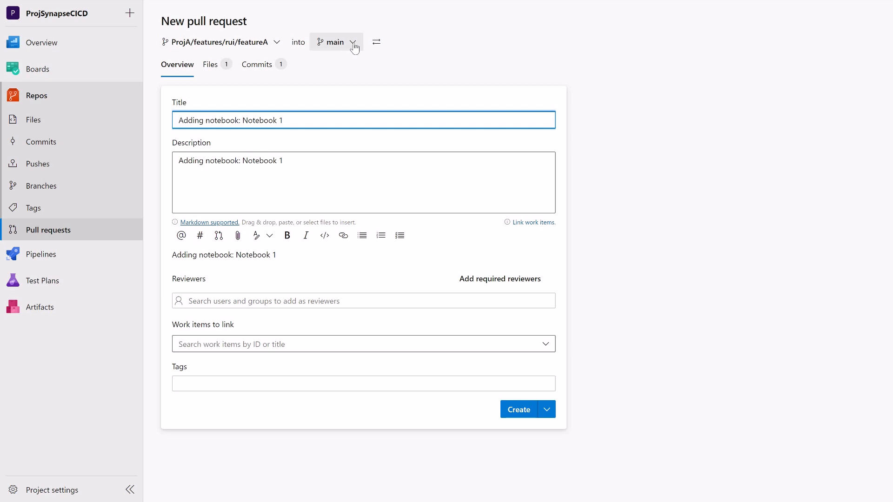
left_click(353, 46)
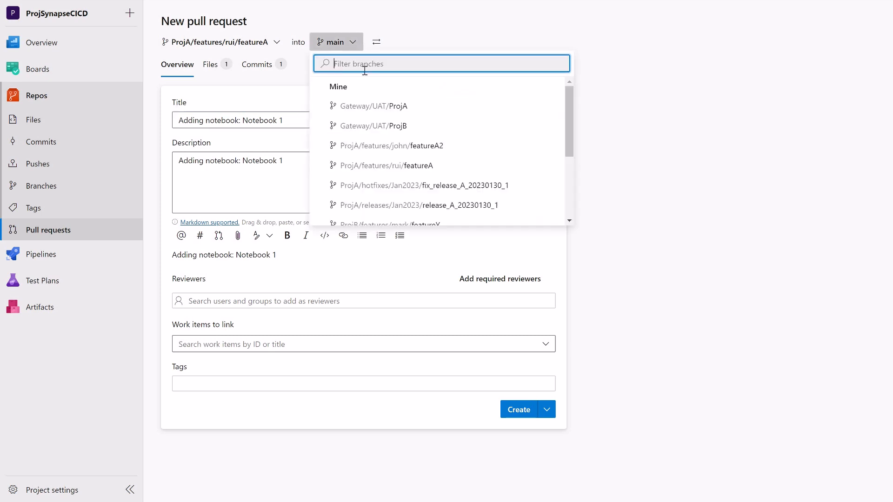
left_click(385, 108)
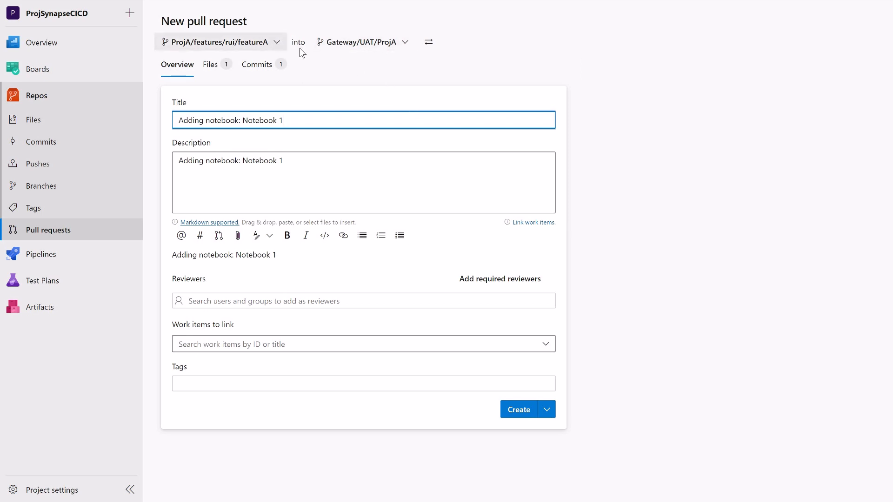
left_click(520, 411)
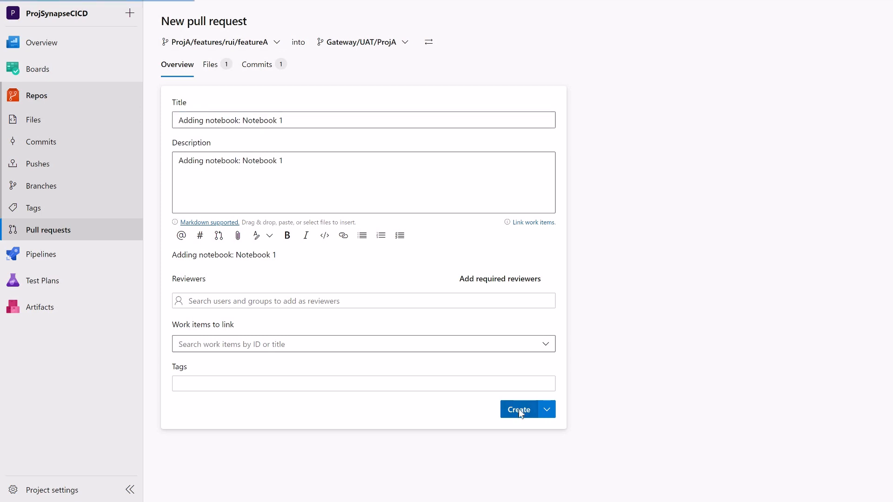
Complete the pull request merge with deletion of the featureA source branch turned off
left_click(806, 23)
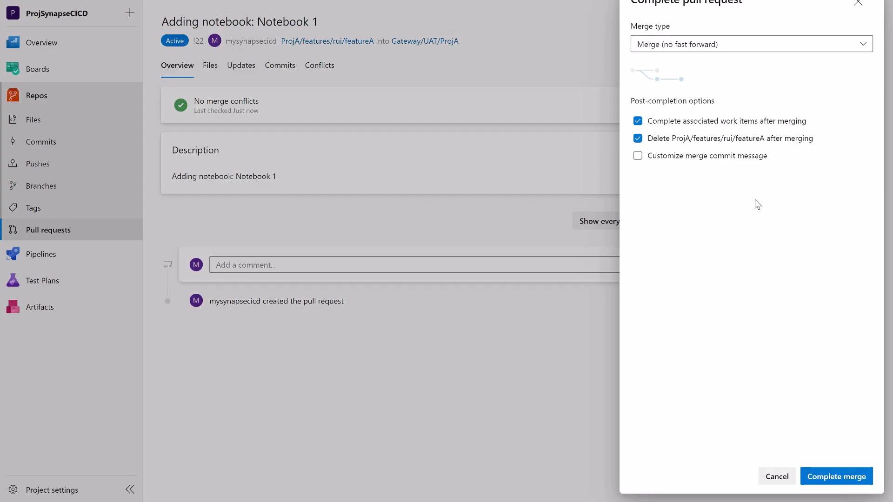
left_click(638, 139)
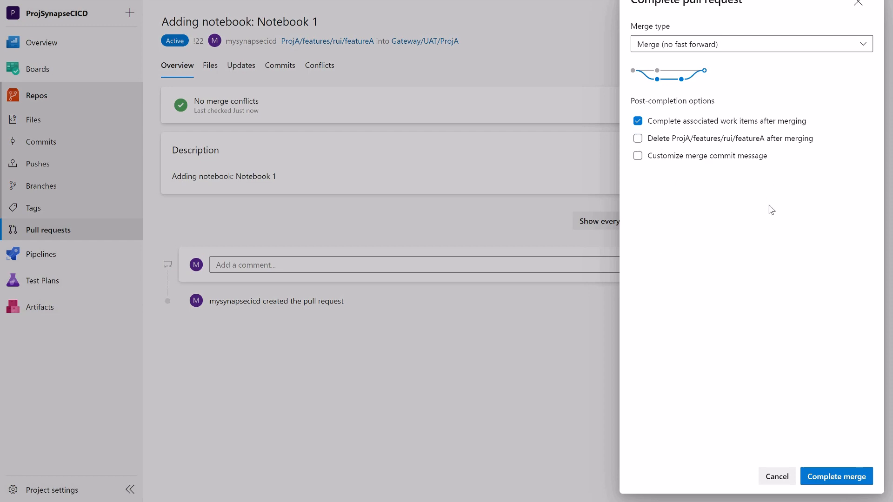
left_click(845, 478)
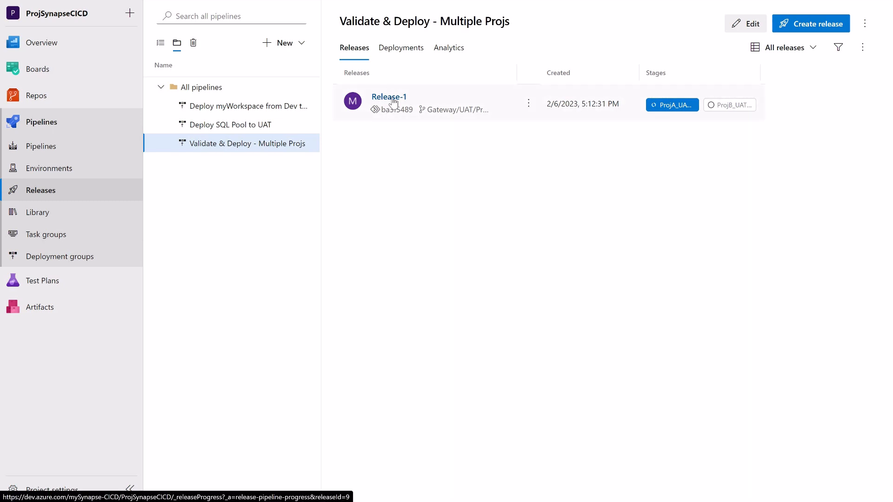
Open Release-1 of Validate & Deploy - Multiple Projs and check the status of both UAT stages
left_click(391, 98)
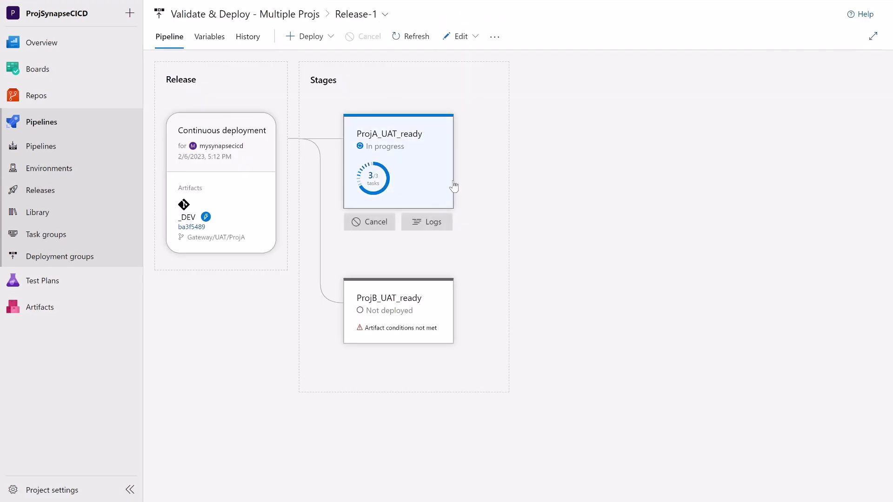
mouse_move(450, 320)
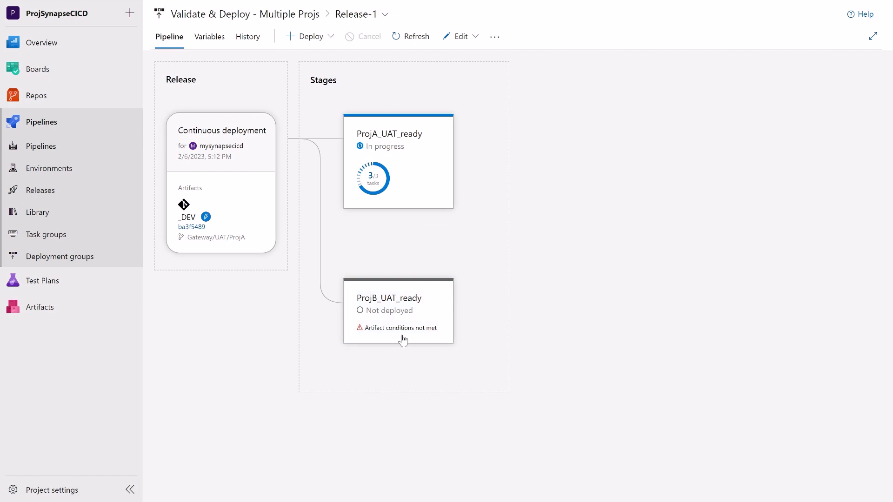
mouse_move(378, 336)
mouse_move(421, 177)
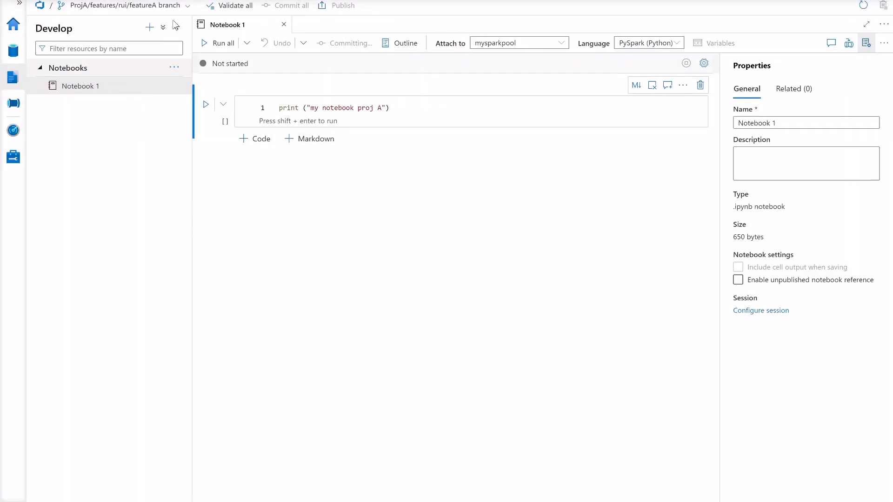
Switch to Synapse Studio and change the working branch to the ProjB featureY branch
left_click(187, 5)
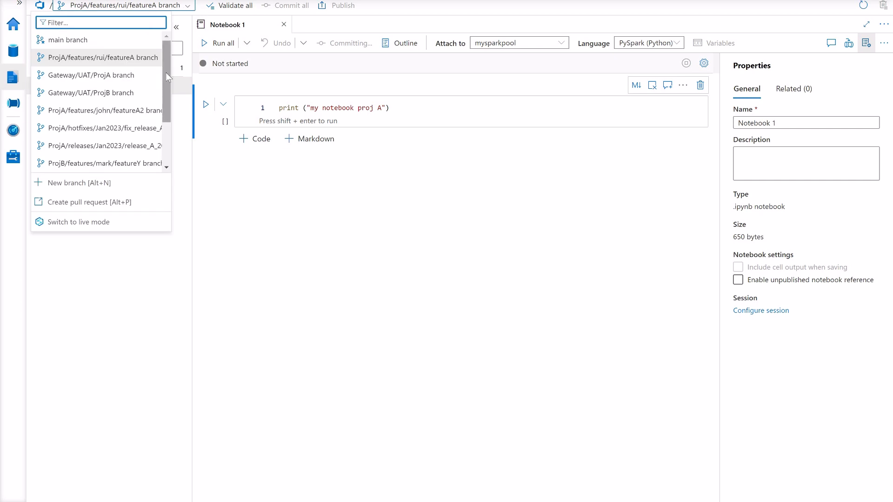
scroll(163, 88, "down", 1)
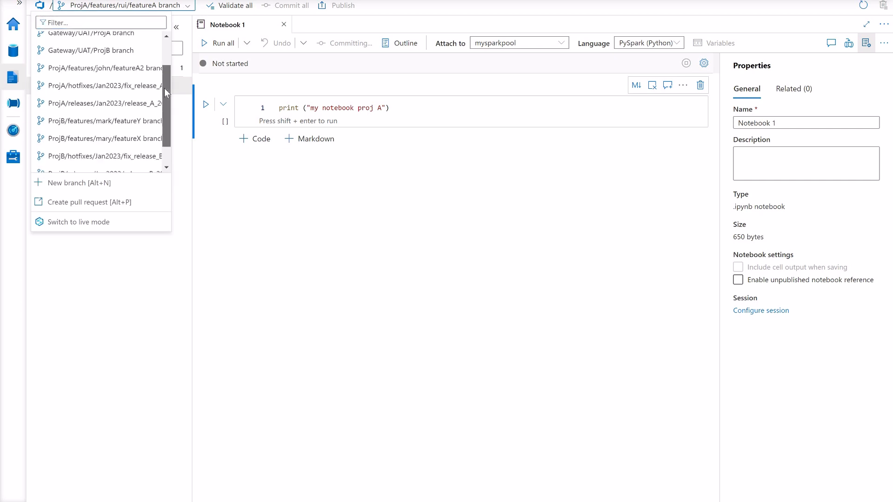
left_click(89, 122)
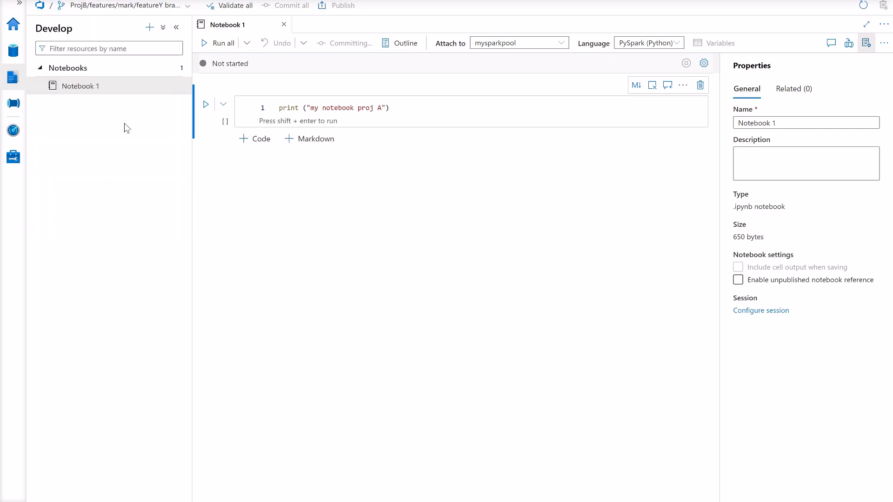
left_click(150, 27)
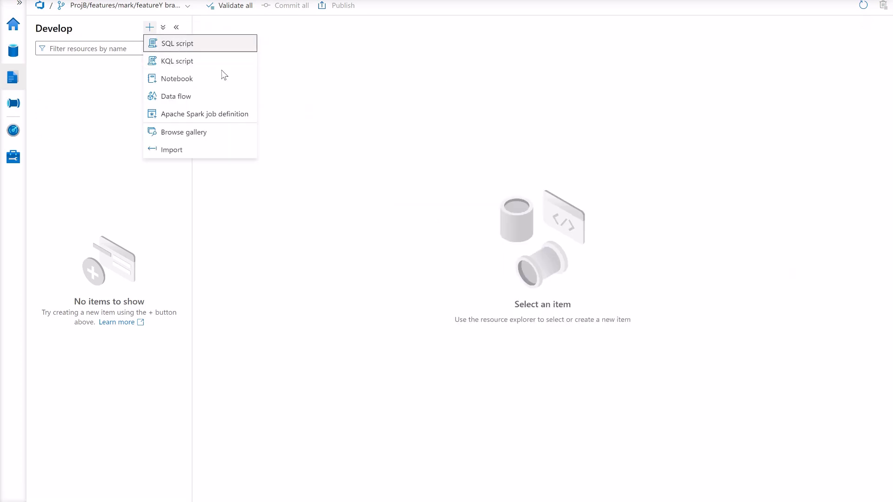
left_click(179, 42)
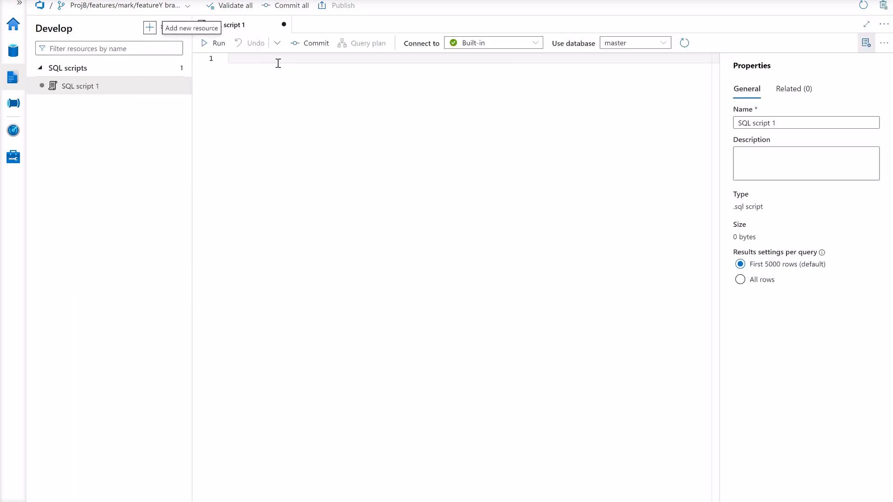
type("select @@version")
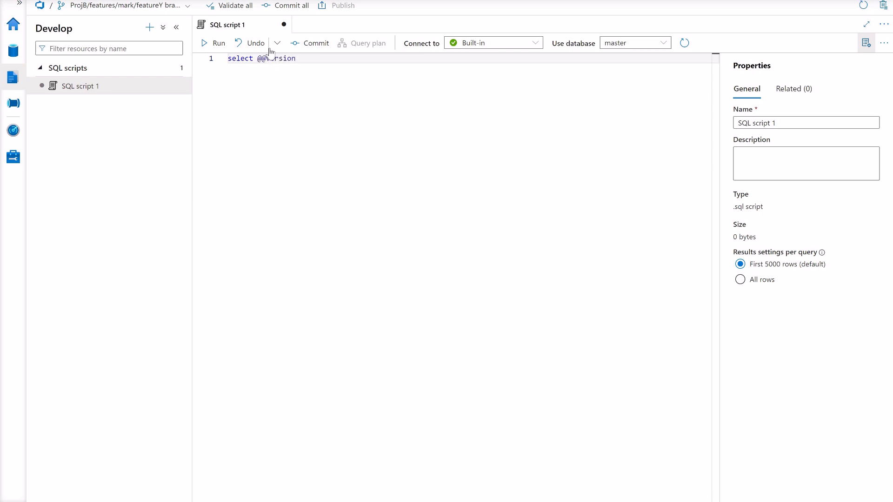
left_click(305, 47)
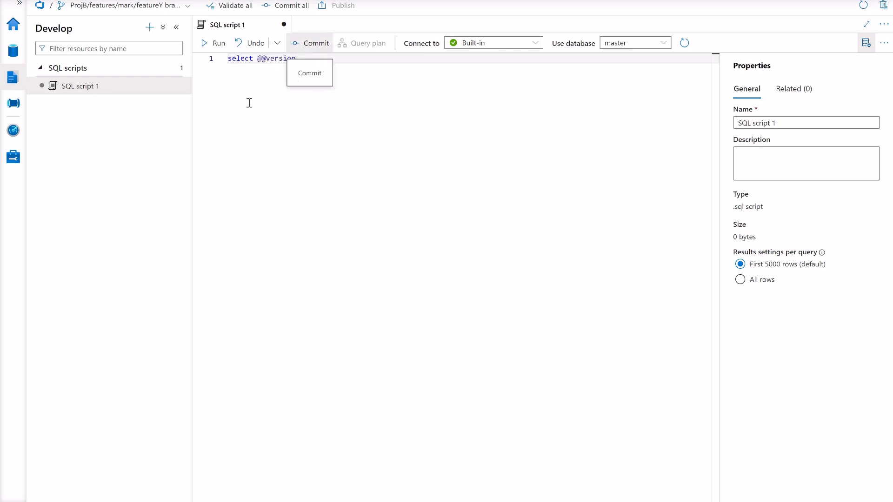
Create a pull request from the ProjB featureY branch into Gateway/UAT/ProjB and complete its merge
left_click(187, 6)
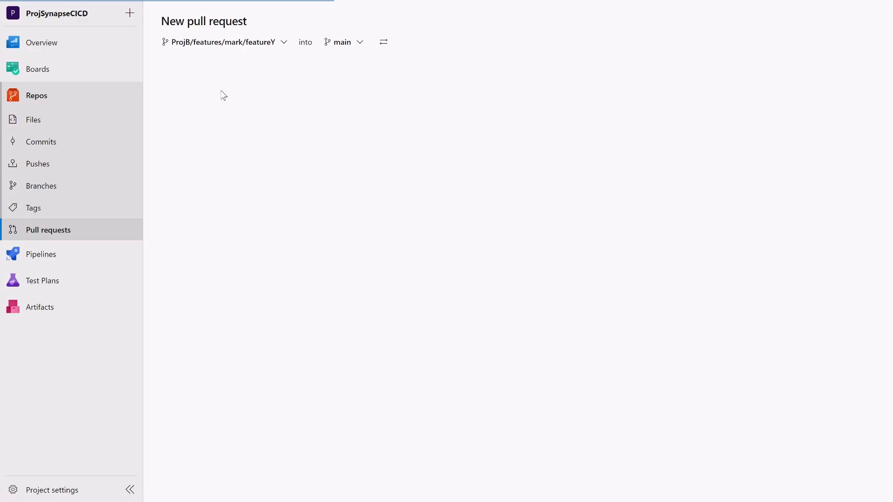
left_click(360, 44)
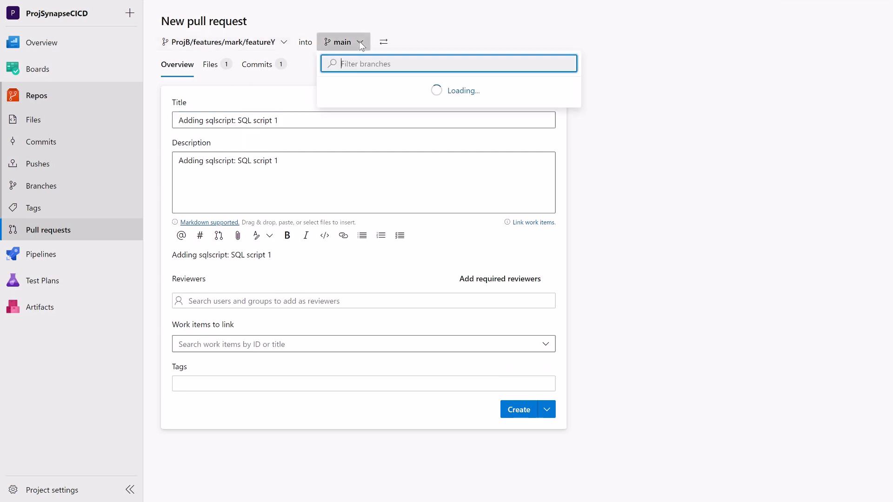
right_click(360, 44)
left_click(360, 45)
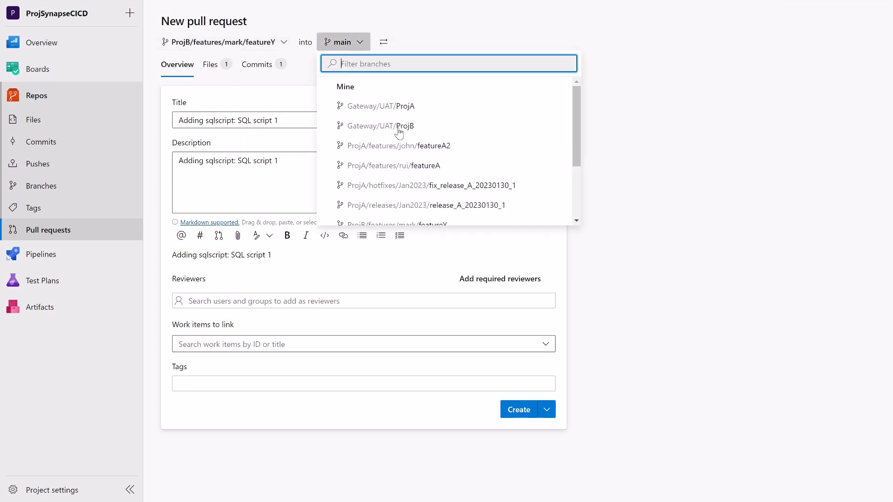
left_click(399, 127)
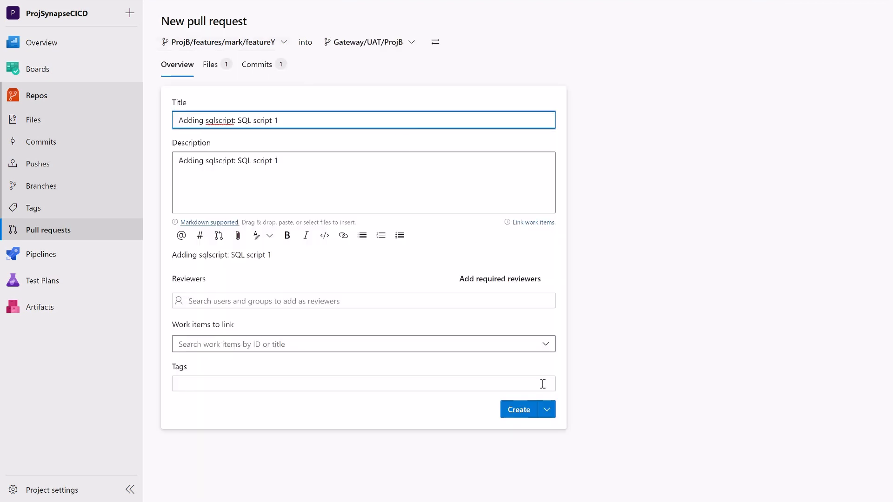
left_click(519, 410)
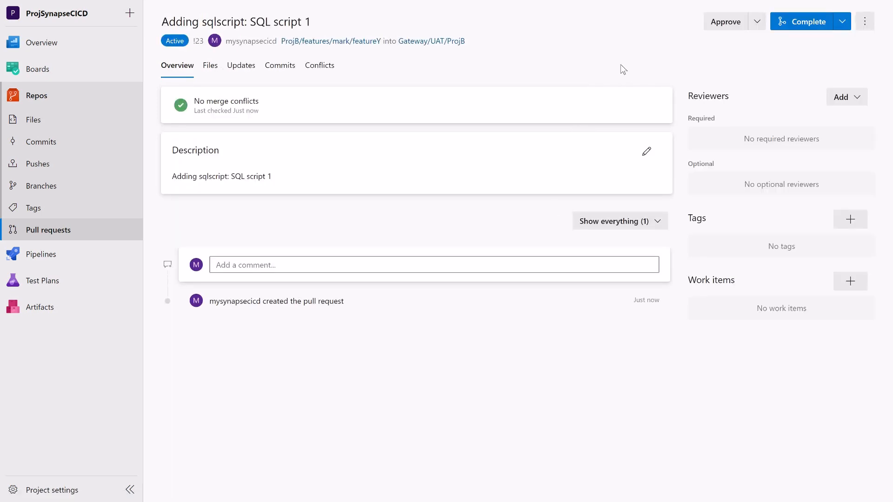
left_click(813, 29)
left_click(832, 477)
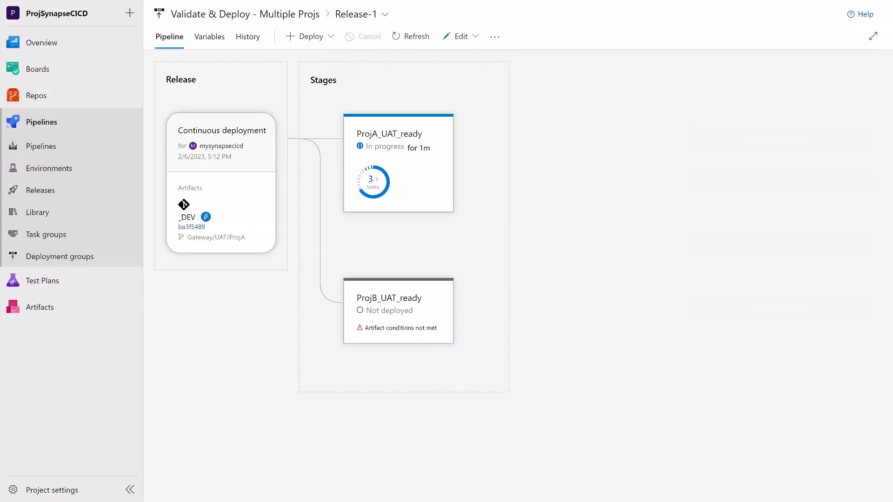
Open Release-2 of Validate & Deploy - Multiple Projs and check the status of both UAT stages
left_click(244, 19)
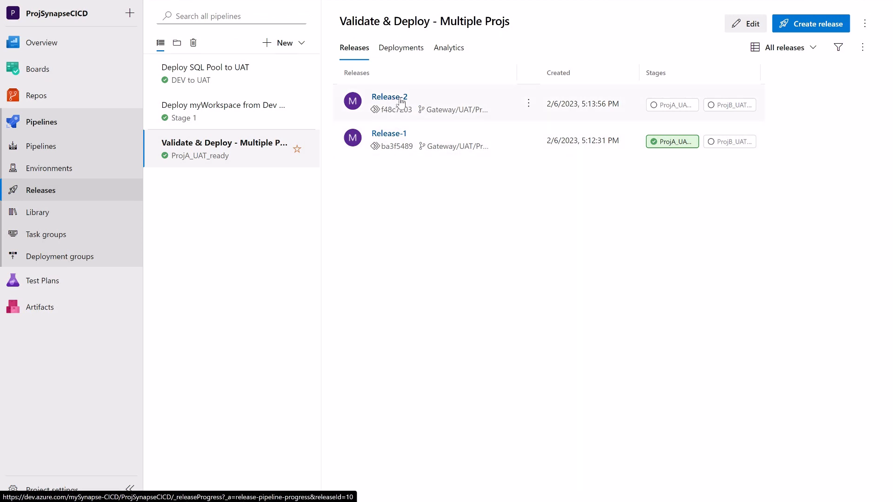
left_click(401, 99)
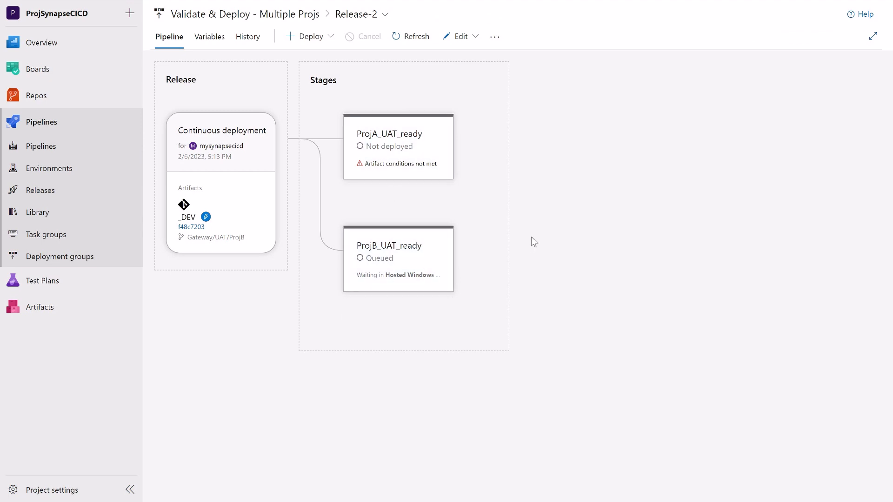
mouse_move(402, 256)
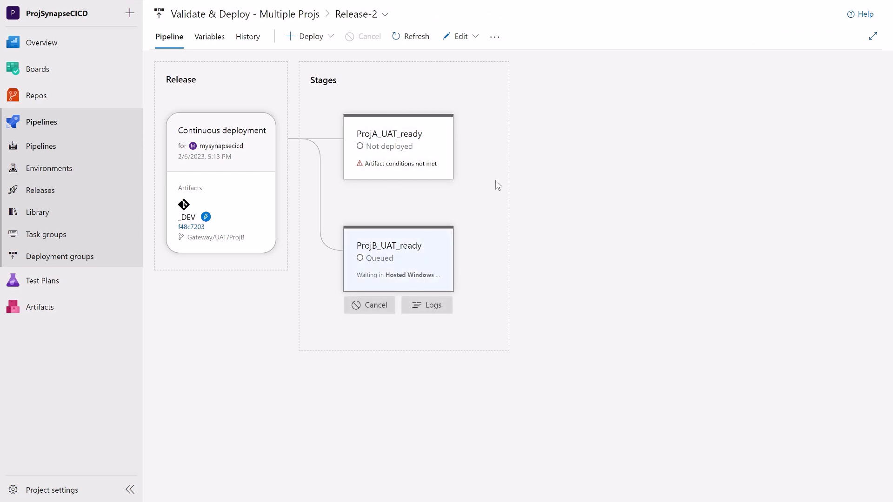
mouse_move(403, 138)
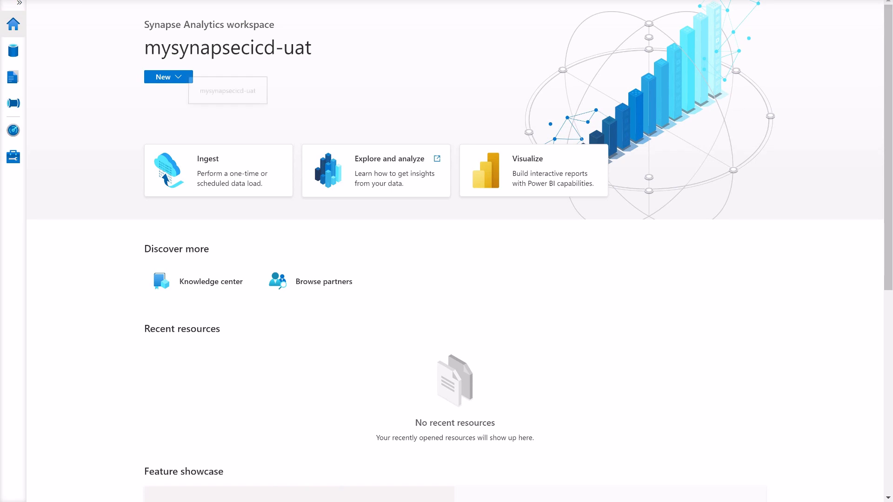
Open Notebook 1 in the mysynapsecicd-uat Synapse workspace and check its deployed code
left_click(13, 78)
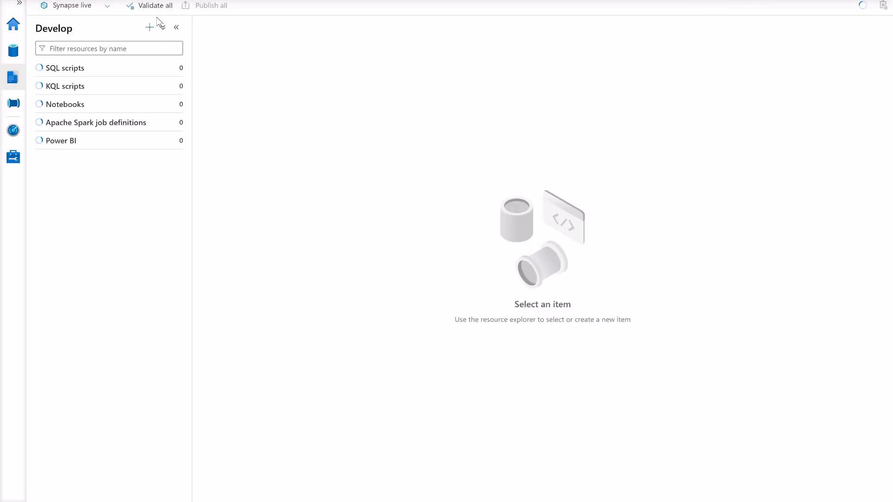
left_click(39, 87)
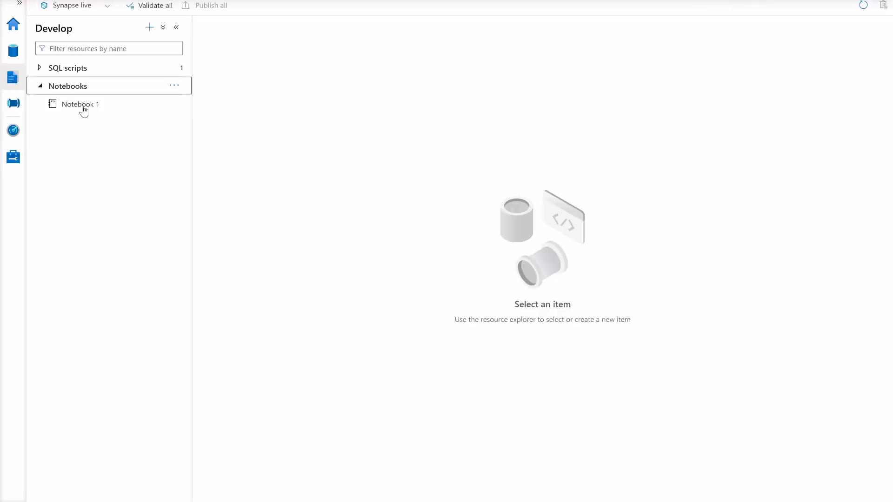
left_click(82, 105)
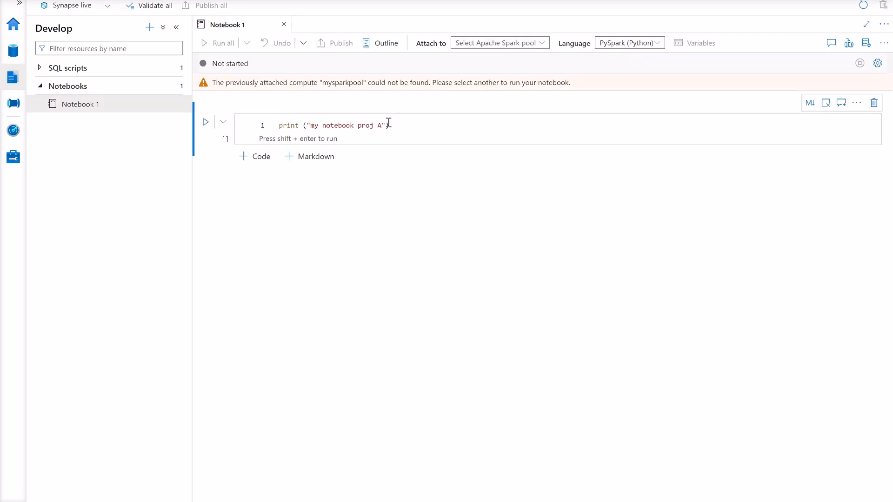
left_click(389, 124)
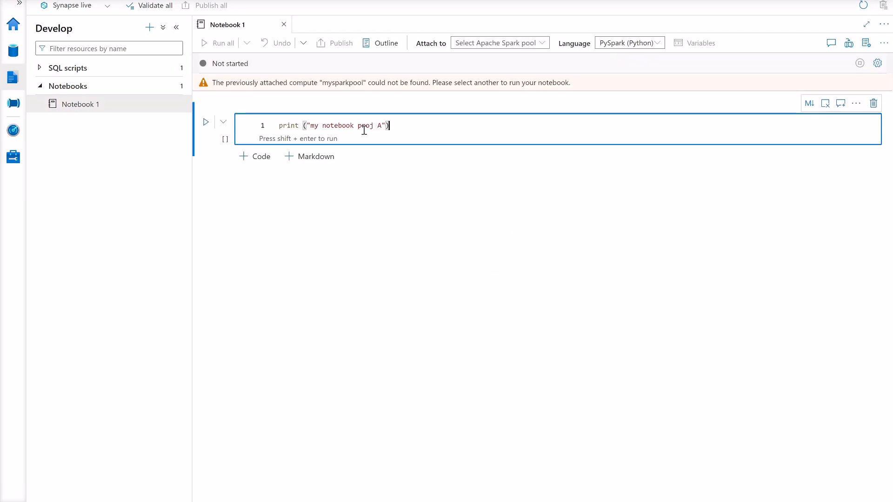
Open the deployed SQL script in the UAT Synapse workspace to check its content
left_click(40, 68)
left_click(87, 86)
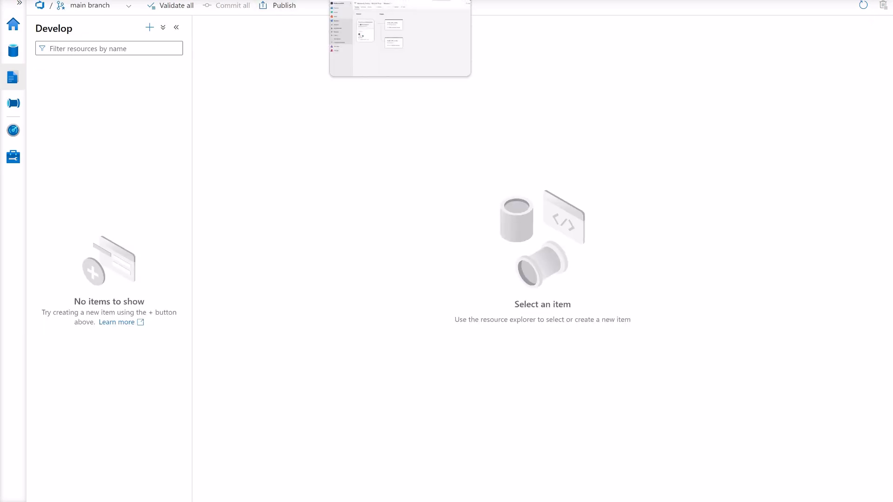
Open the Synapse deployment task log of Release-2's ProjB_UAT_ready stage and examine its validation and template generation entries
left_click(386, 0)
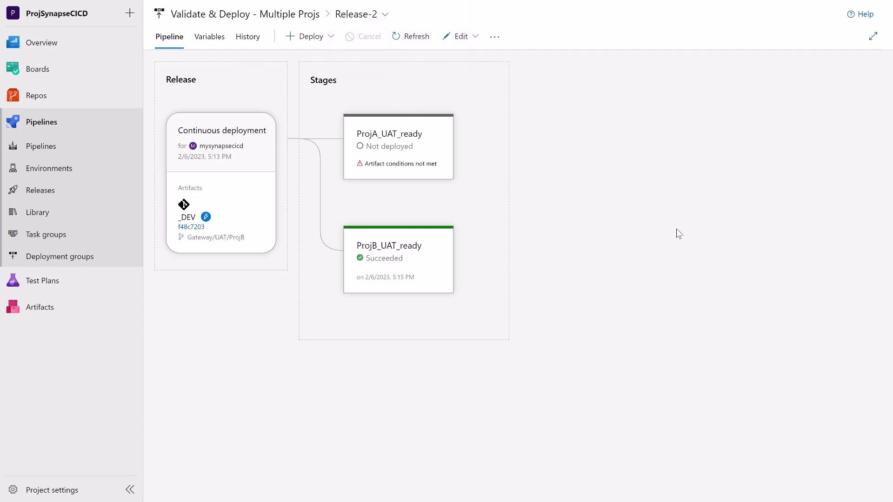
left_click(412, 311)
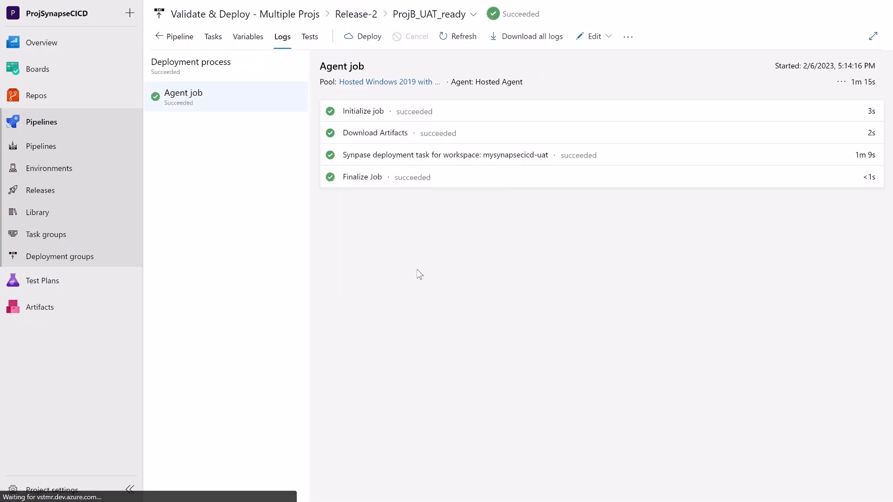
left_click(358, 158)
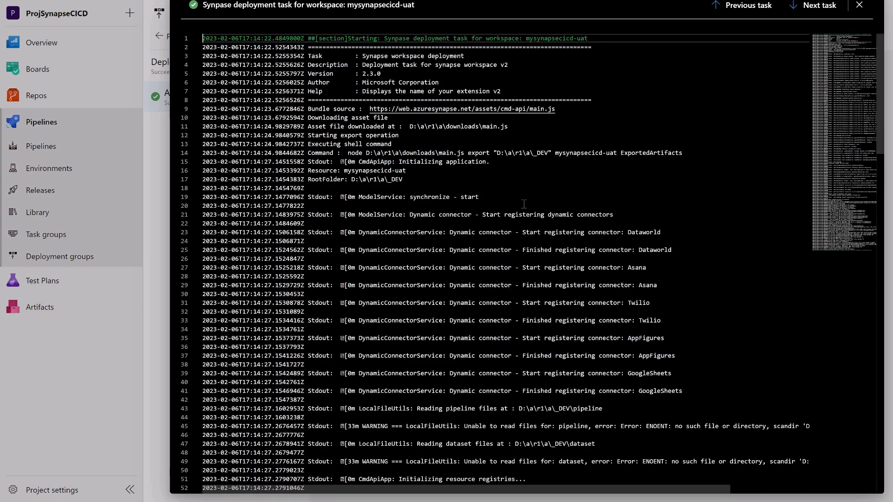
scroll(523, 203, "down", 3)
scroll(524, 204, "down", 3)
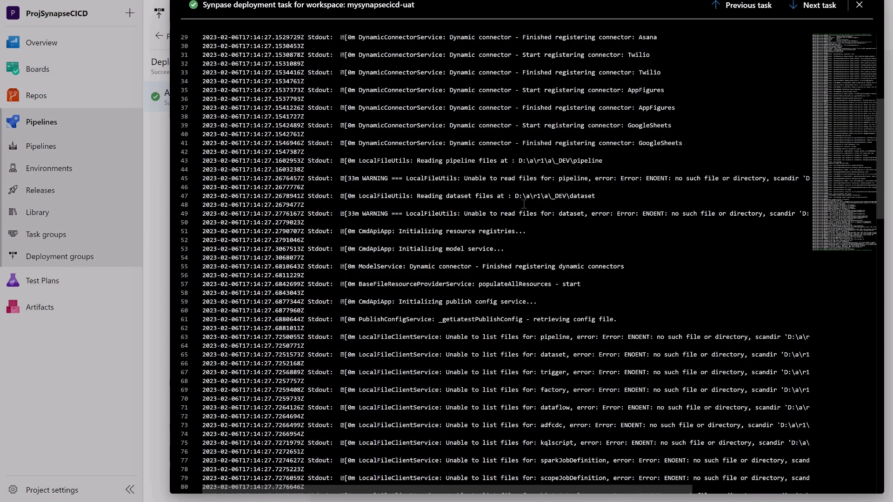
scroll(524, 204, "down", 2)
scroll(524, 204, "down", 5)
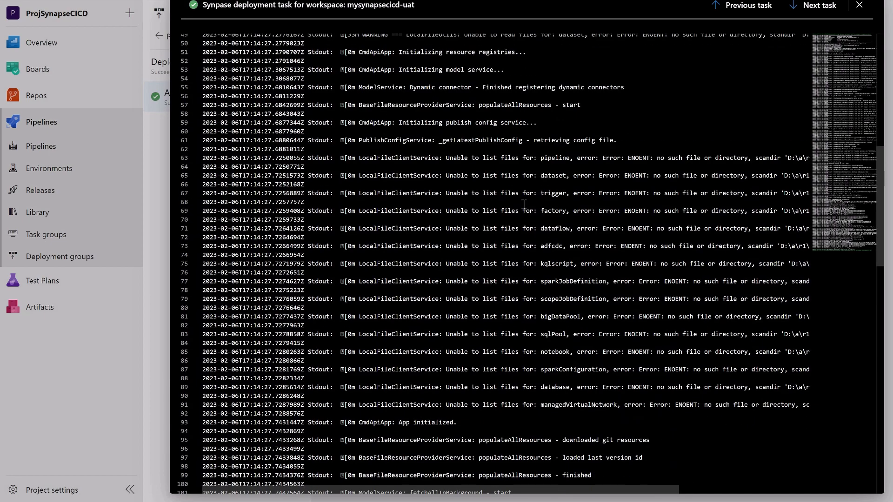
scroll(524, 203, "down", 6)
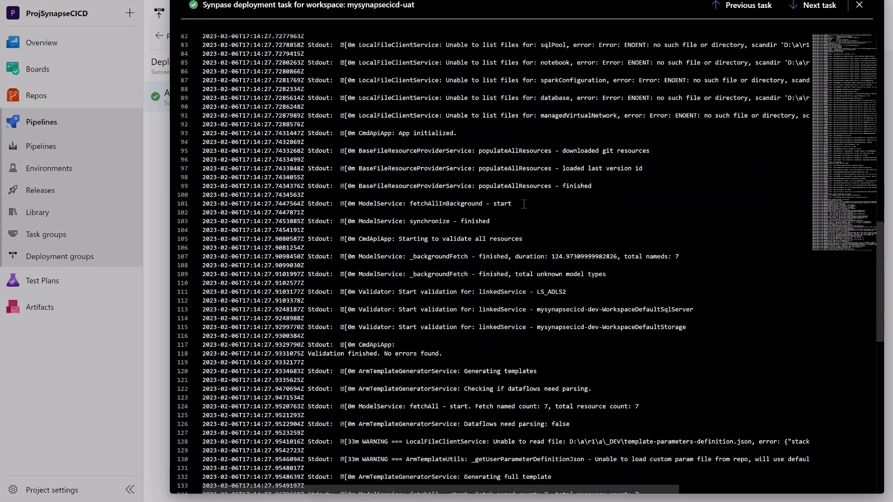
scroll(524, 204, "down", 2)
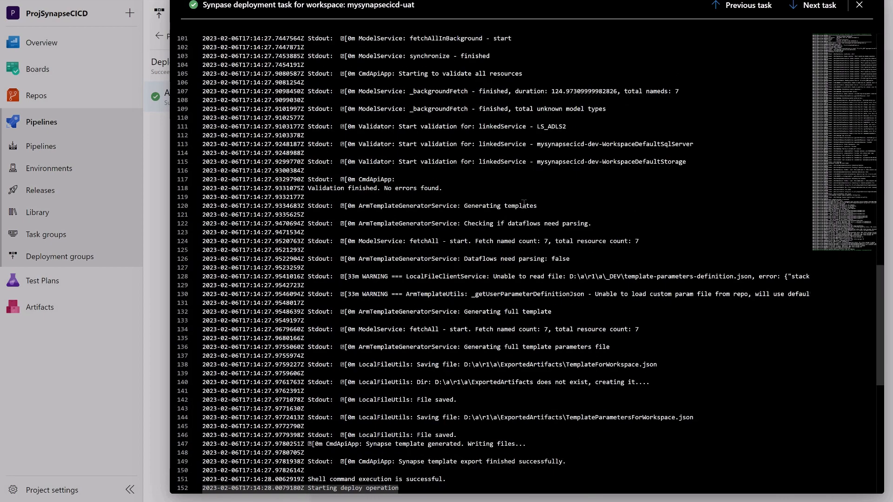
Highlight the log entries saving TemplateForWorkspace.json and TemplateParametersForWorkspace.json to the ExportedArtifacts folder
scroll(625, 289, "down", 1)
scroll(624, 289, "down", 1)
left_click_drag(658, 296, 416, 296)
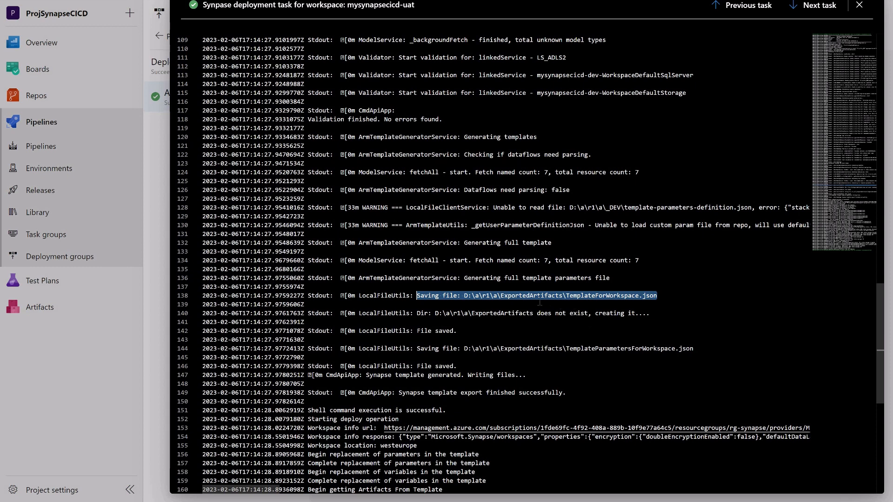
left_click_drag(498, 297, 564, 298)
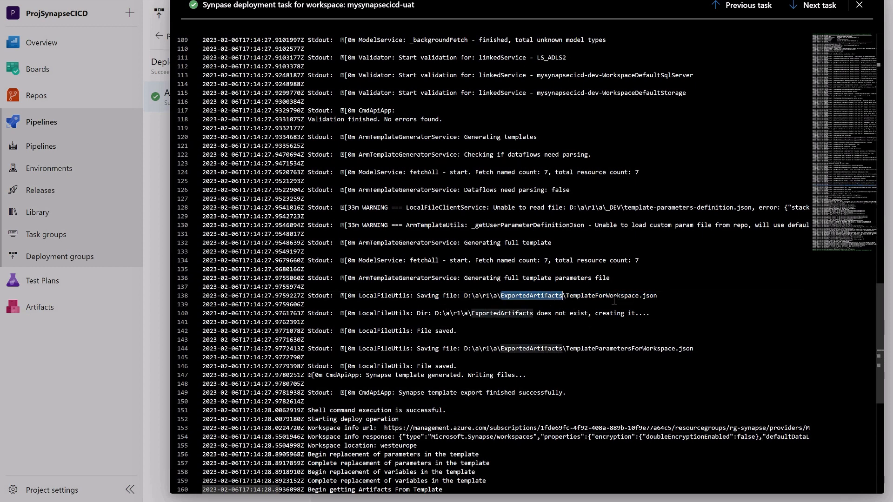
left_click_drag(563, 349, 696, 349)
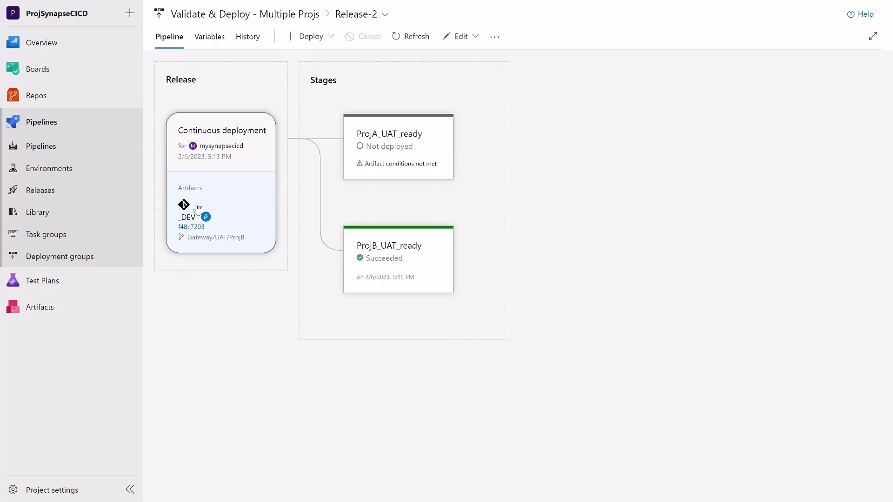
Open the release pipeline for editing and inspect the _DEV artifact's folders through the ProjA_UAT_ready deployment task's artifacts root folder, keeping the existing folder
left_click(475, 36)
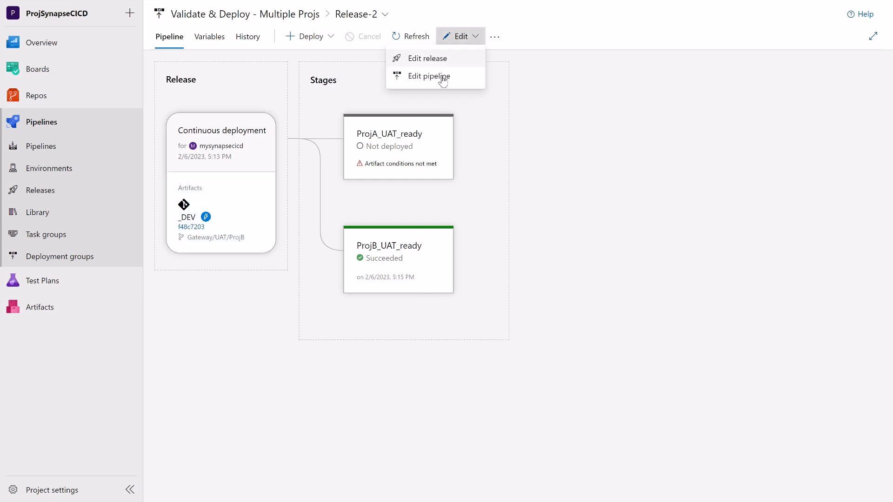
left_click(439, 76)
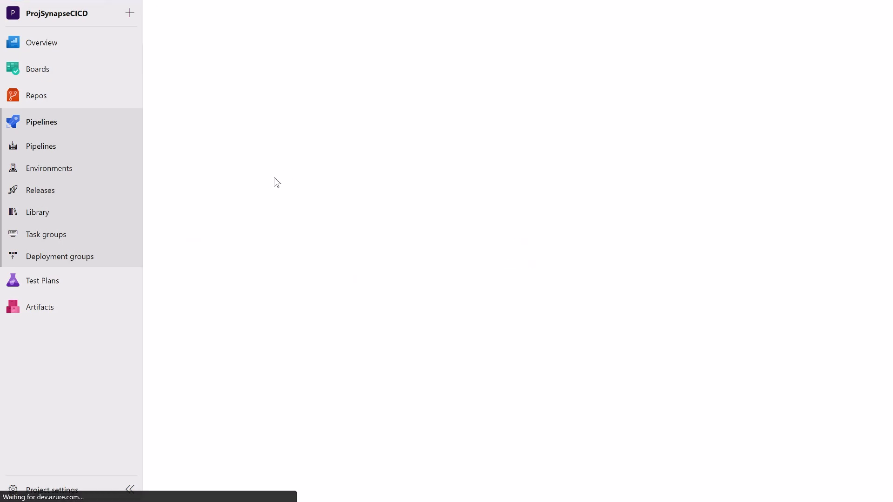
left_click(228, 166)
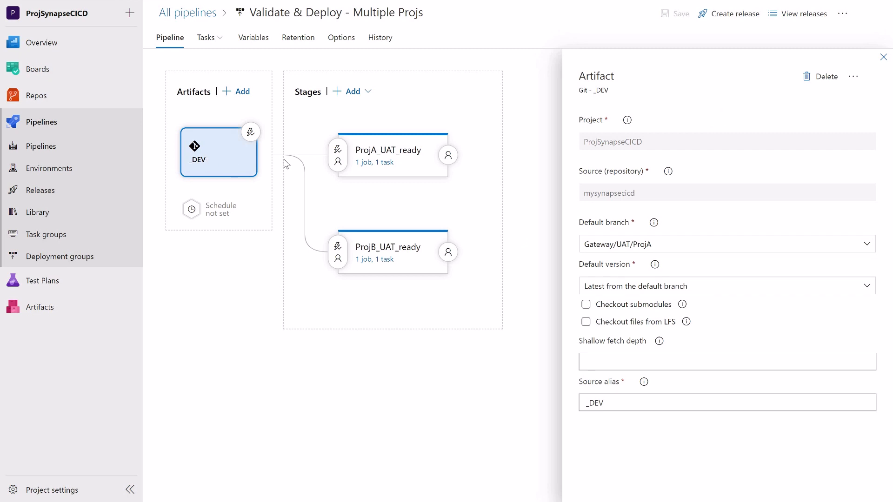
left_click(366, 163)
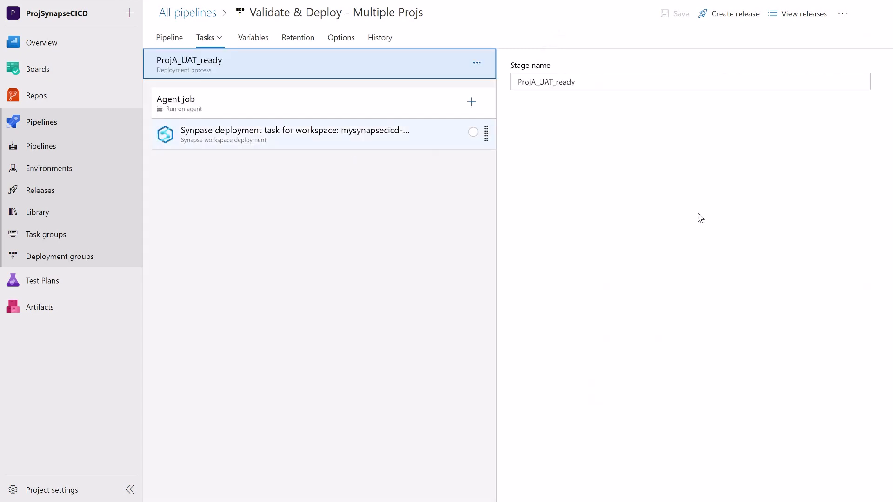
left_click(861, 231)
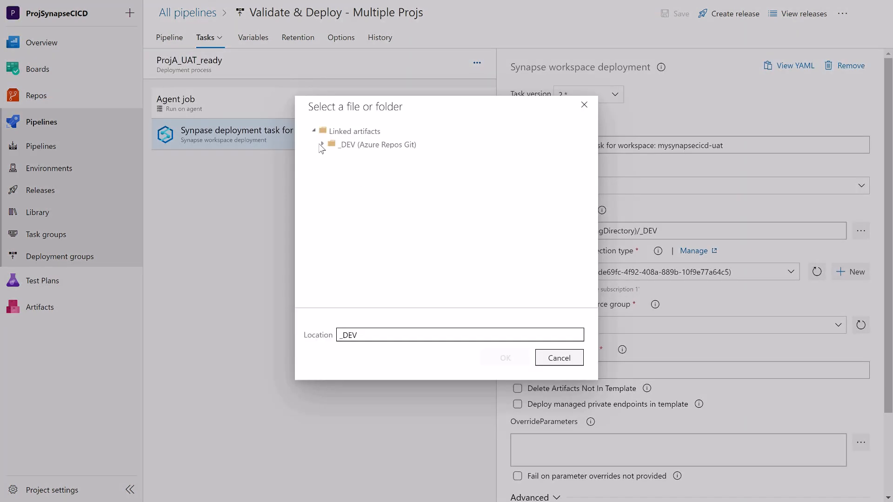
left_click(322, 145)
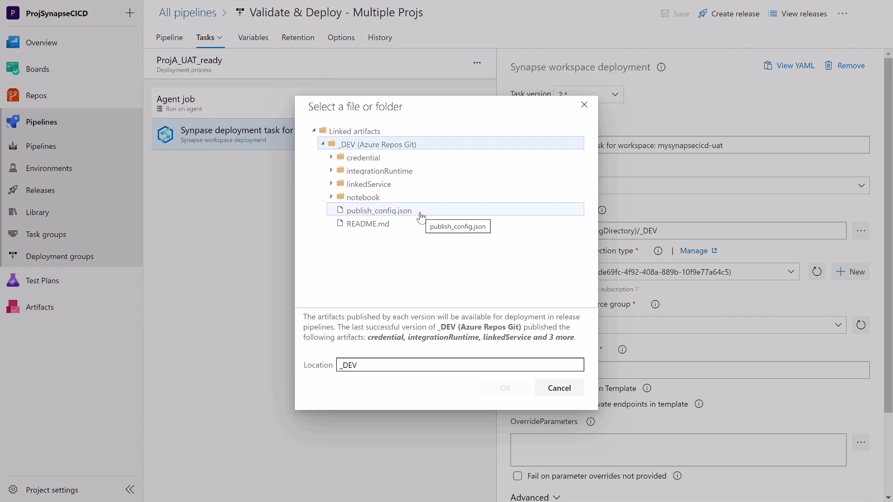
left_click(584, 105)
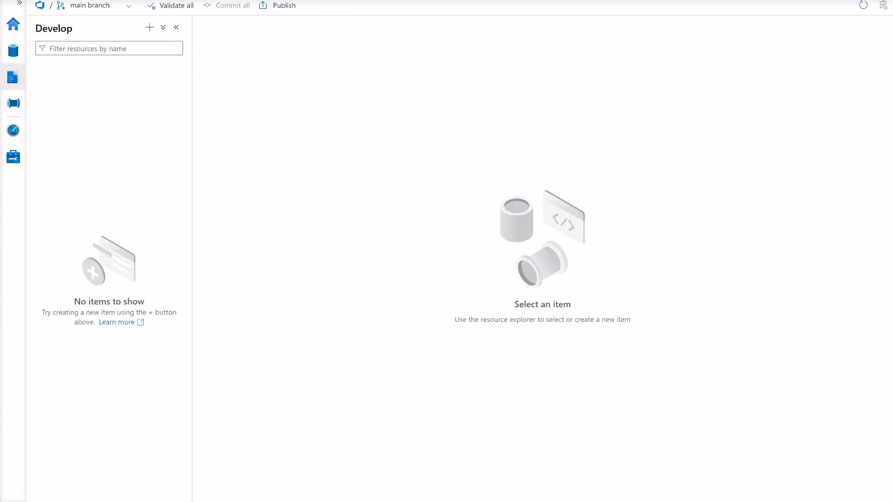
Set the Synapse workspace name in the ProjA_UAT_ready deployment task to mysynapsecicd-dev
left_click(129, 7)
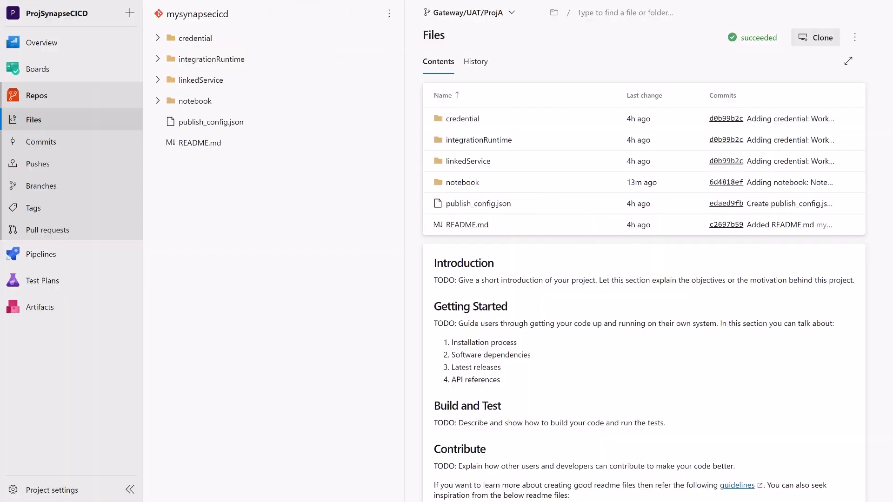
left_click(58, 252)
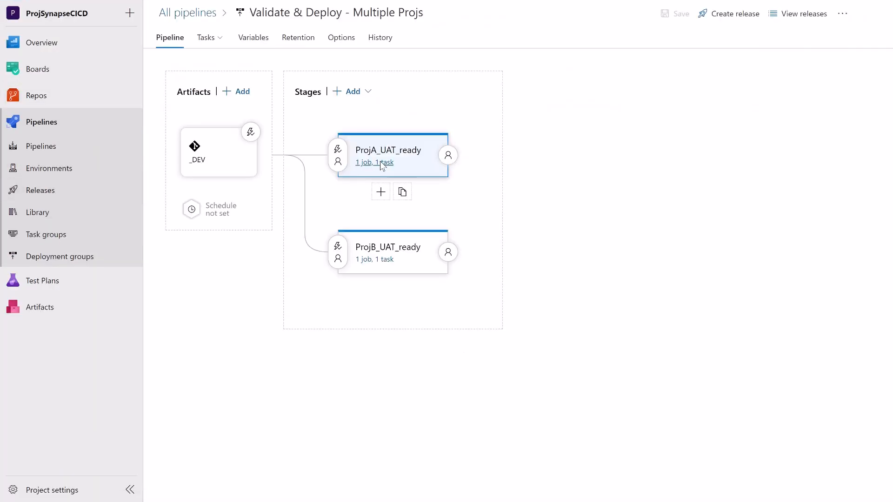
left_click(380, 163)
left_click(412, 140)
scroll(658, 274, "down", 3)
left_click(572, 267)
double_click(587, 268)
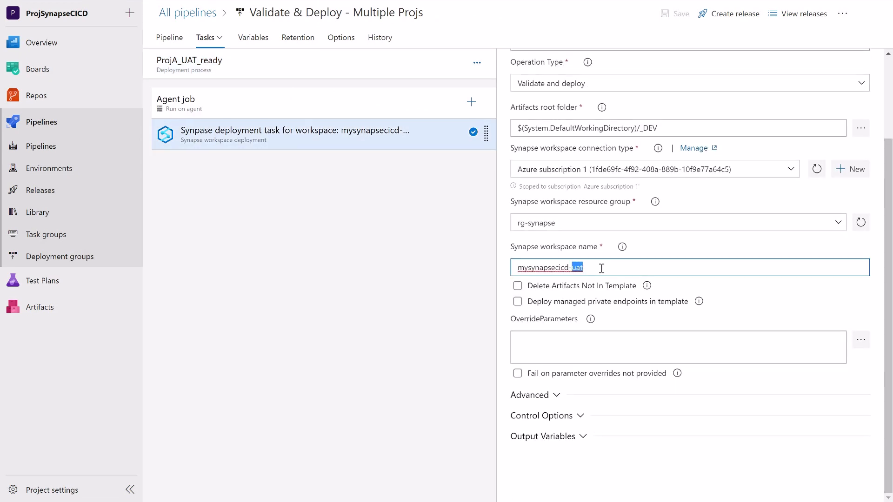
type("dev")
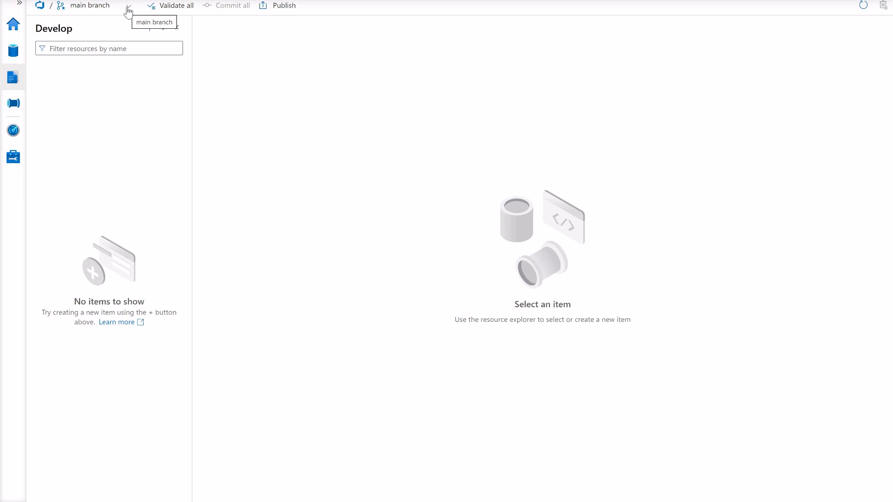
Return to Synapse Studio on the main branch and bring up its branch and live mode choices
left_click(128, 7)
left_click(128, 8)
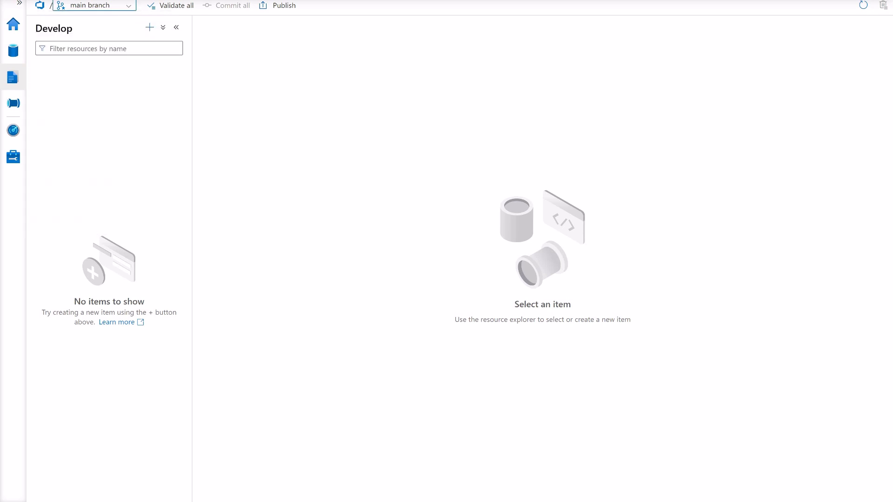
left_click(128, 7)
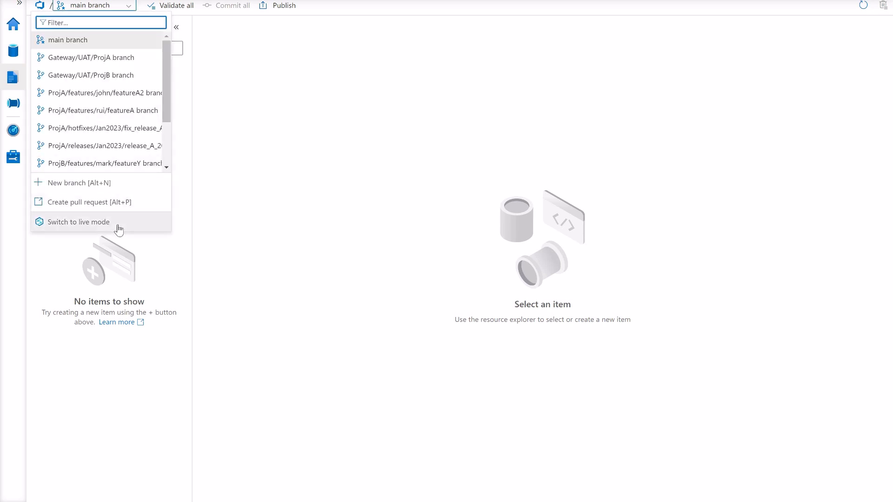